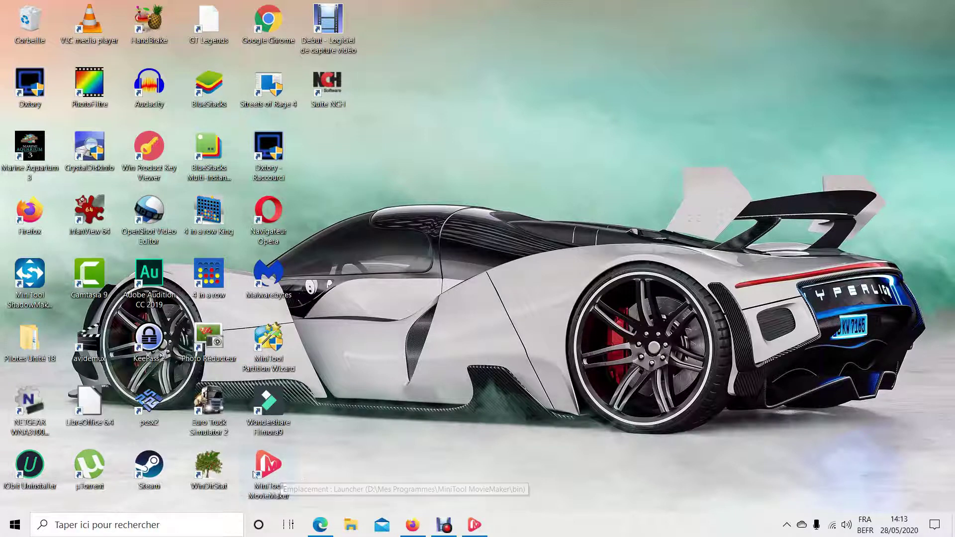
Step: Switch to the MiniTool MovieMaker window
left_click(477, 526)
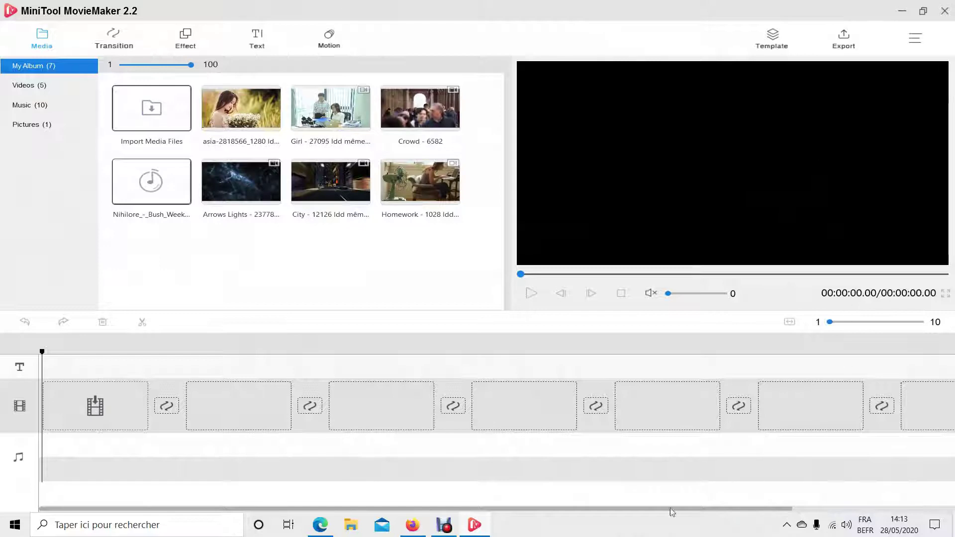
left_click(259, 189)
Step: Change the interface skin to DarkSkin
left_click(914, 40)
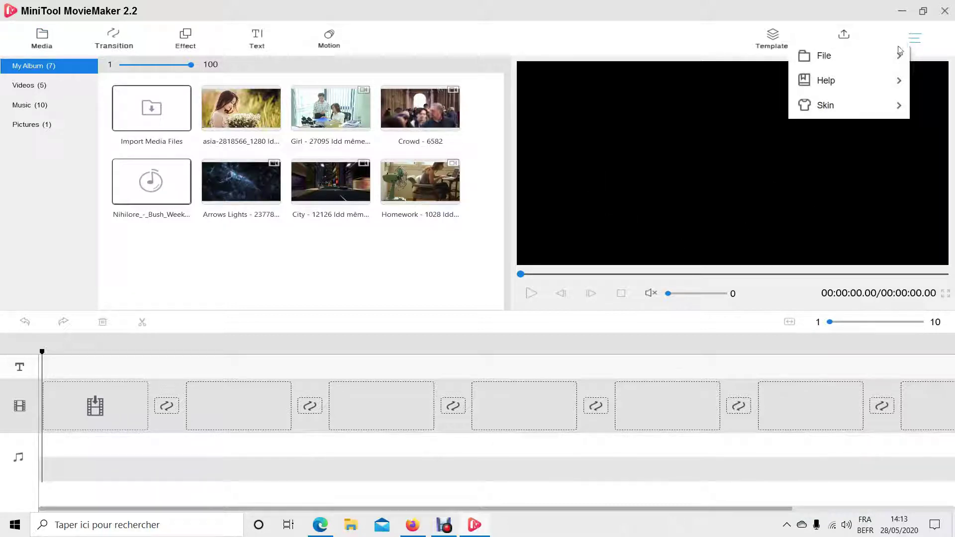
mouse_move(858, 64)
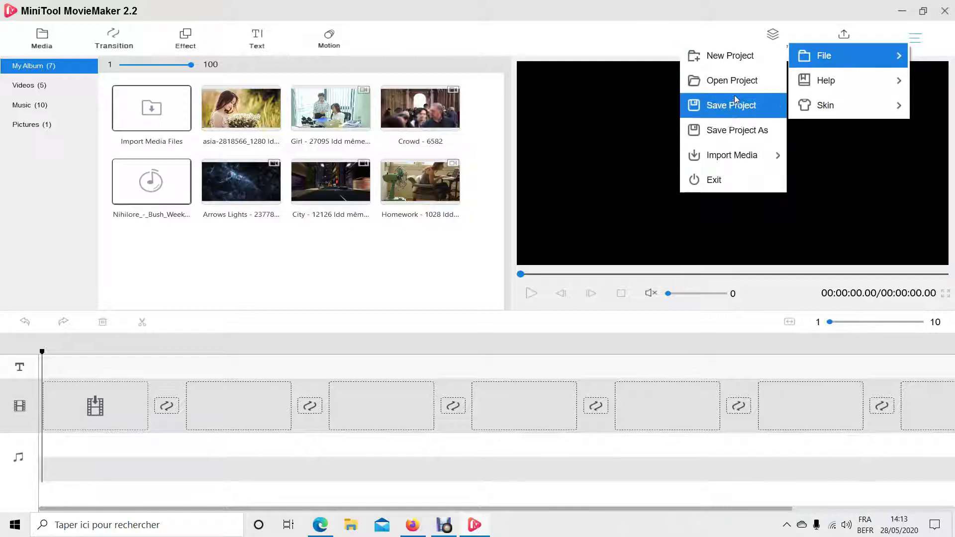
mouse_move(825, 106)
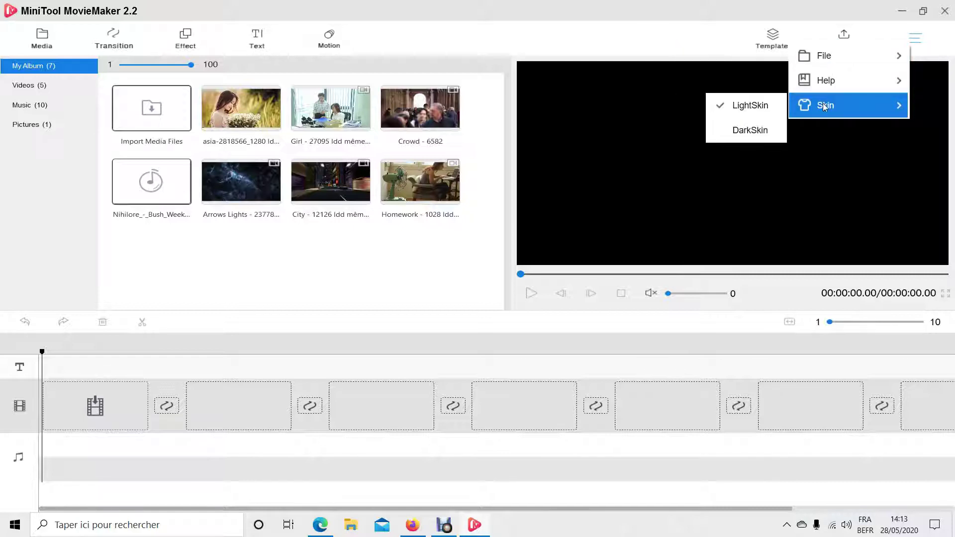
left_click(755, 132)
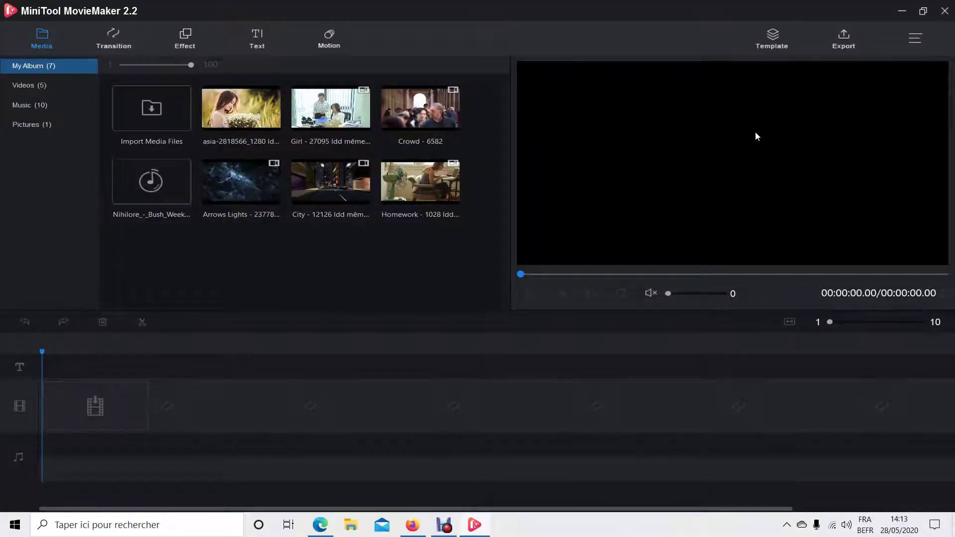
Step: Set the interface skin back to LightSkin
left_click(918, 41)
mouse_move(814, 110)
left_click(775, 107)
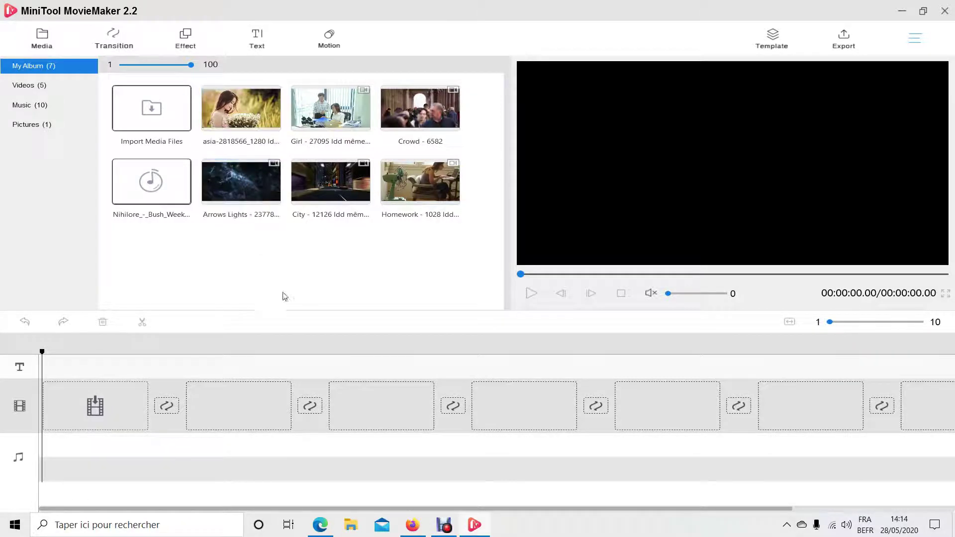
Step: Import the image clé windows.jpg from the Ordino Zone folder into My Album
left_click_drag(194, 145, 161, 101)
left_click(174, 134)
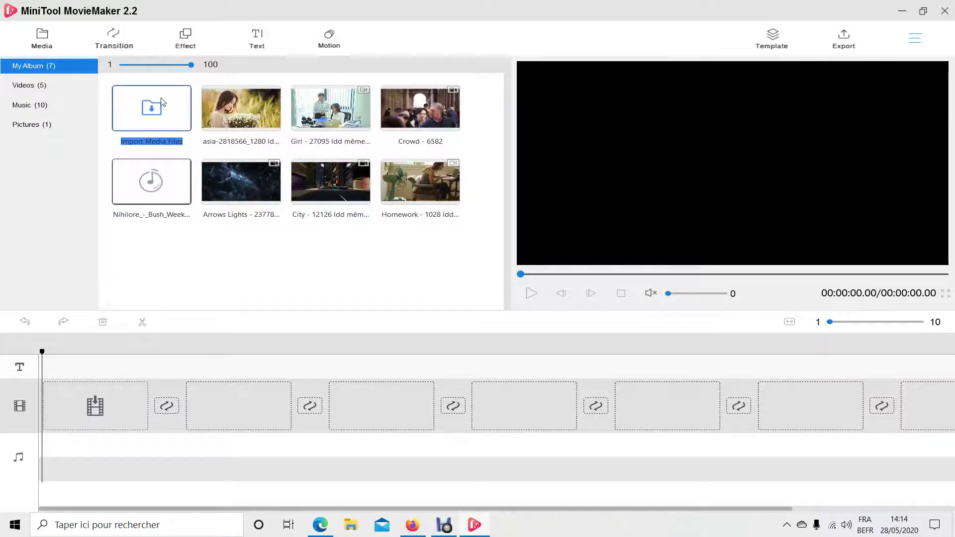
left_click(162, 101)
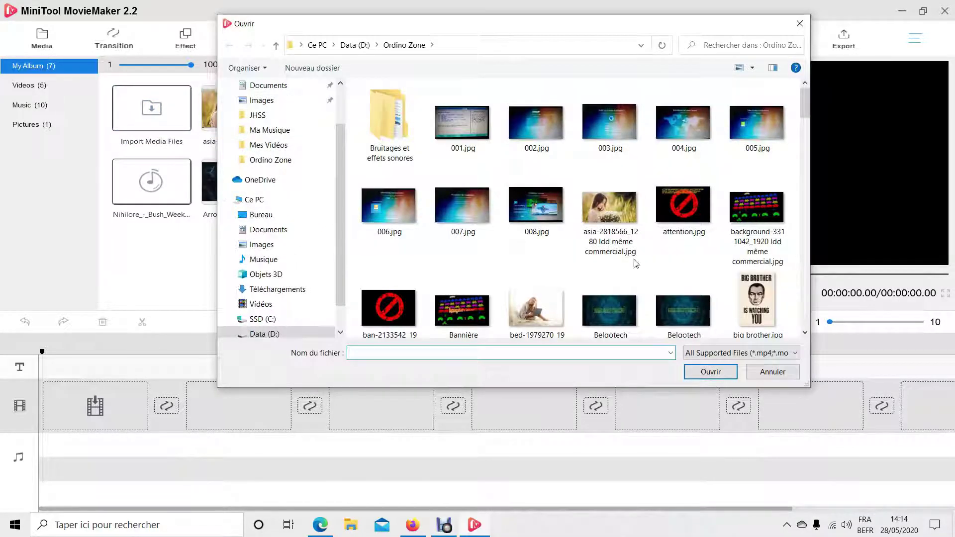
left_click_drag(806, 107, 807, 139)
scroll(496, 294, "down", 3)
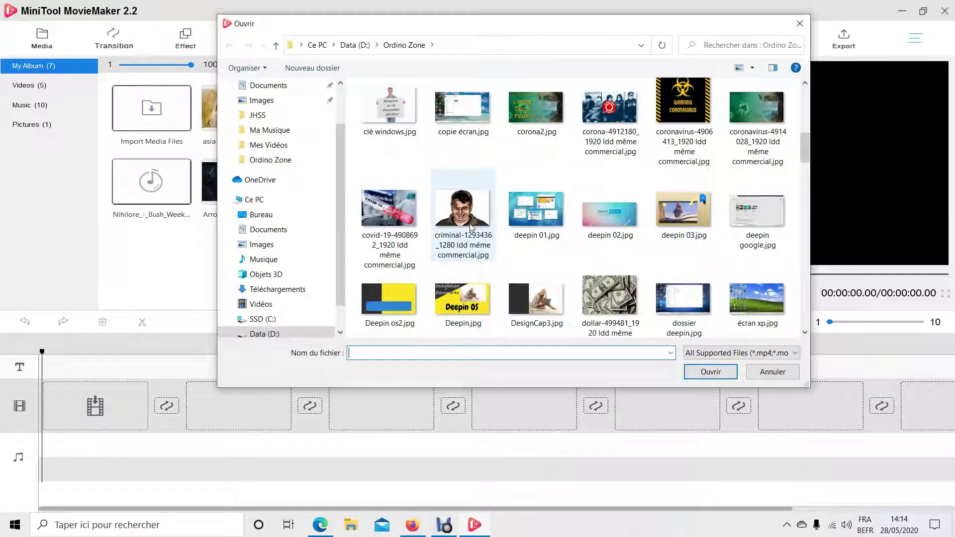
left_click(392, 112)
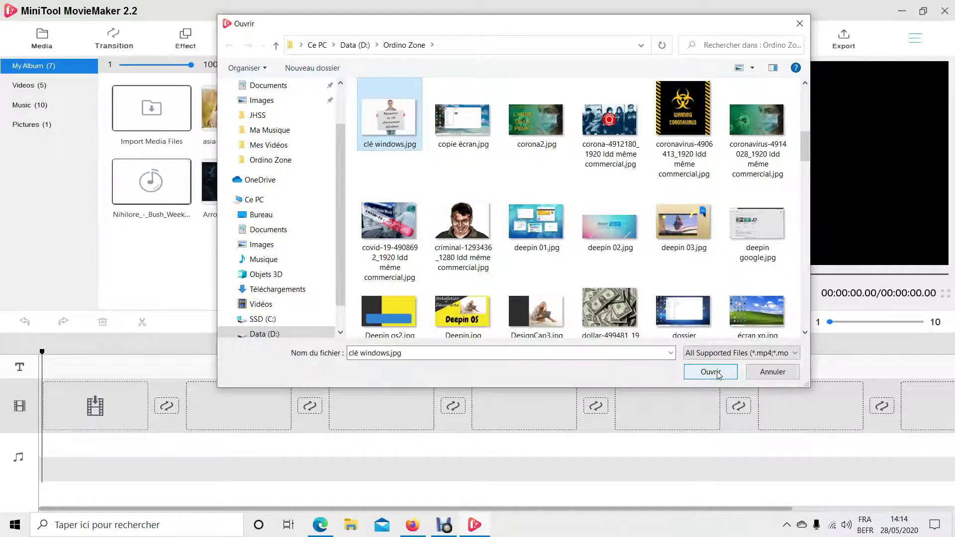
left_click(712, 373)
Step: Preview the City, Crowd and Homework video clips in My Album
left_click(227, 108)
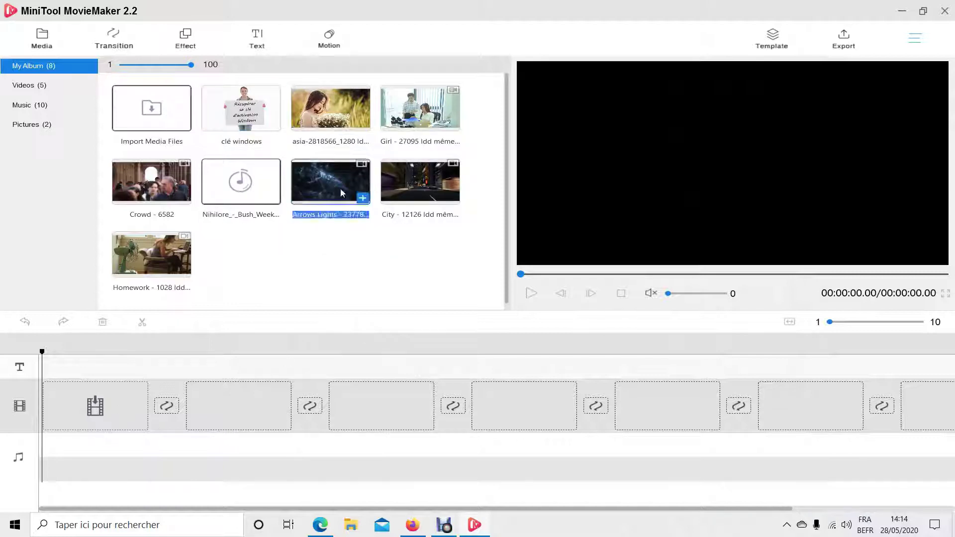
mouse_move(344, 122)
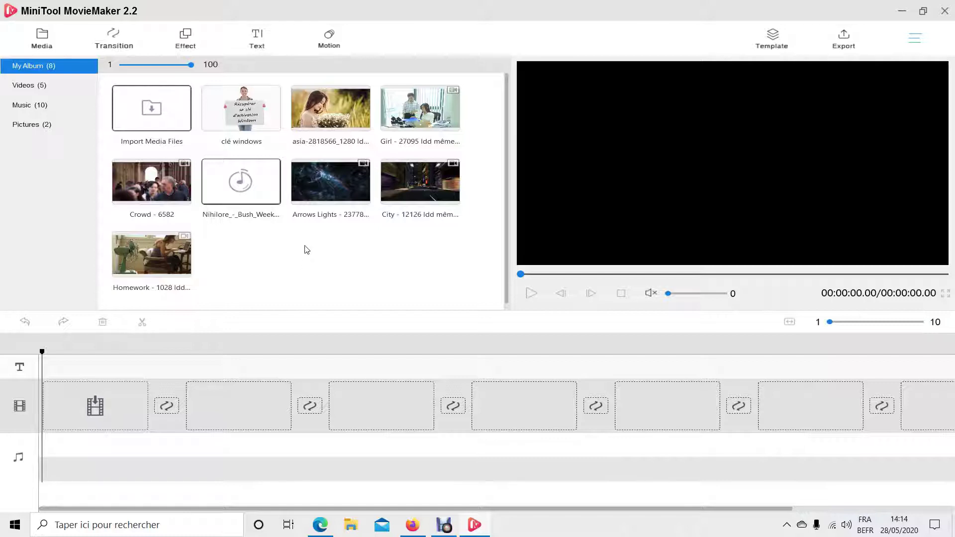
left_click(414, 185)
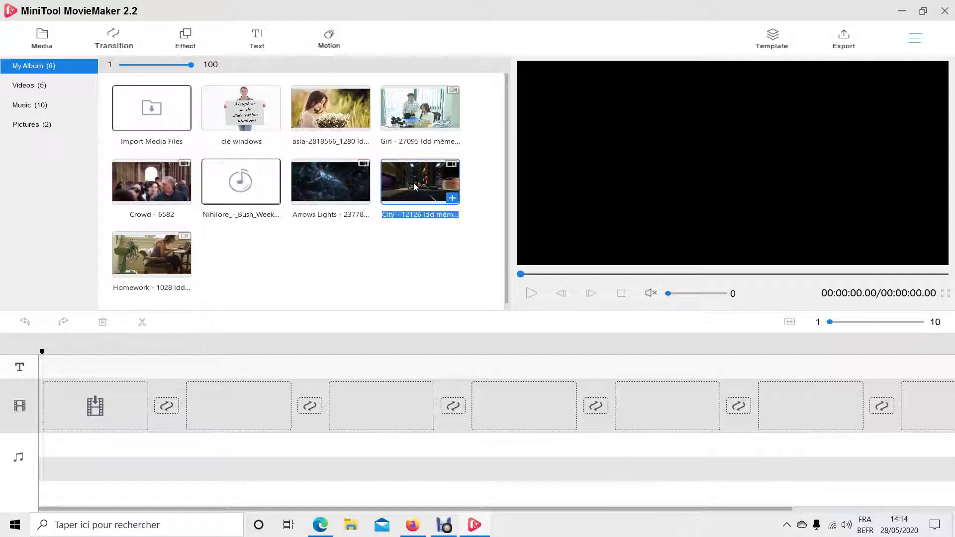
mouse_move(414, 184)
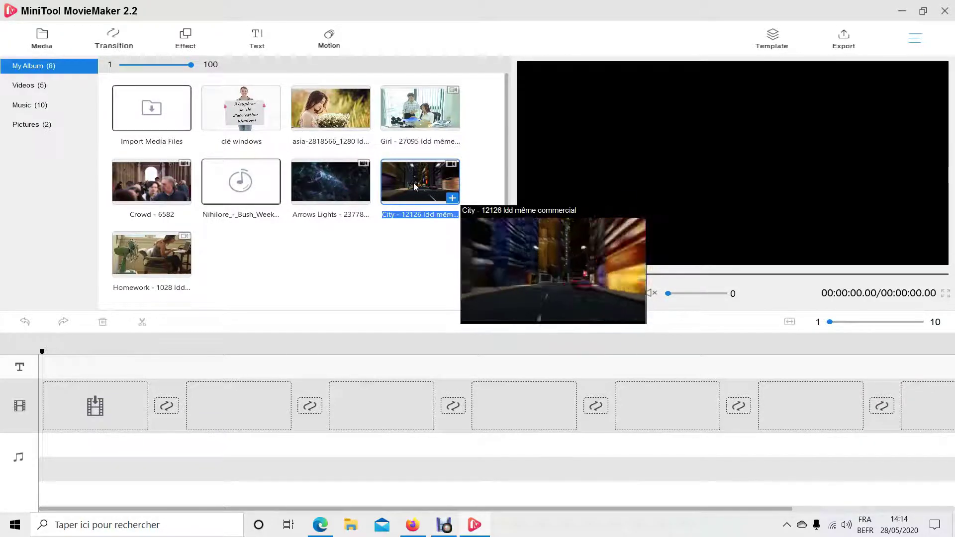
left_click(163, 186)
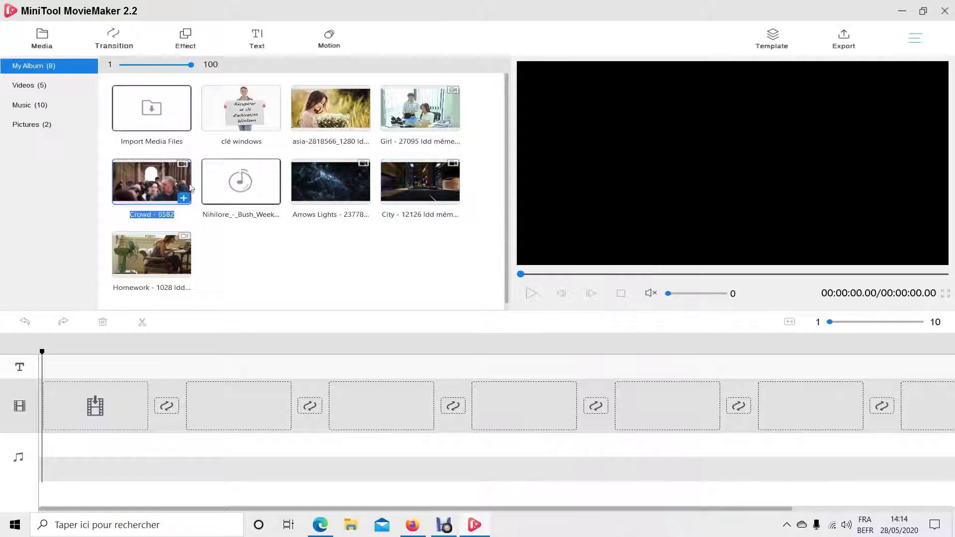
mouse_move(163, 186)
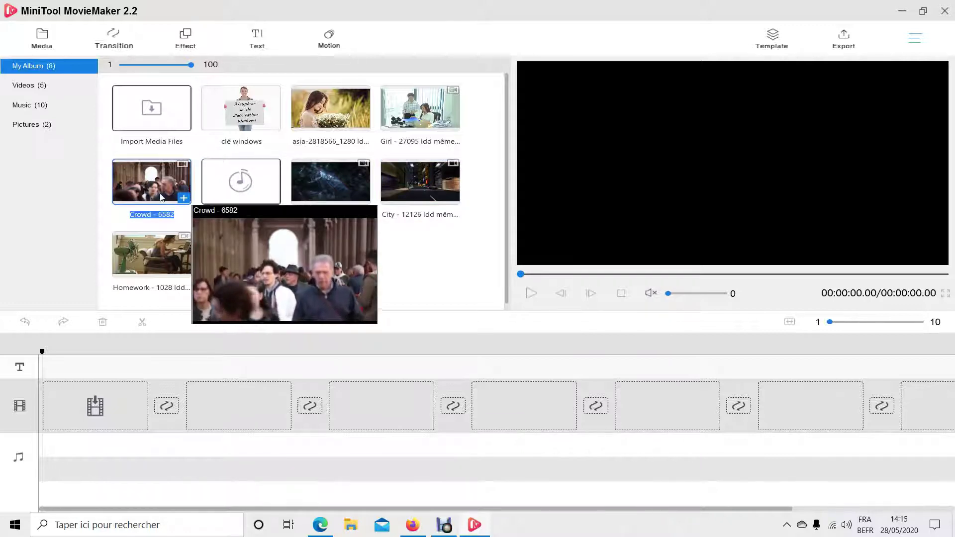
left_click(161, 263)
mouse_move(159, 259)
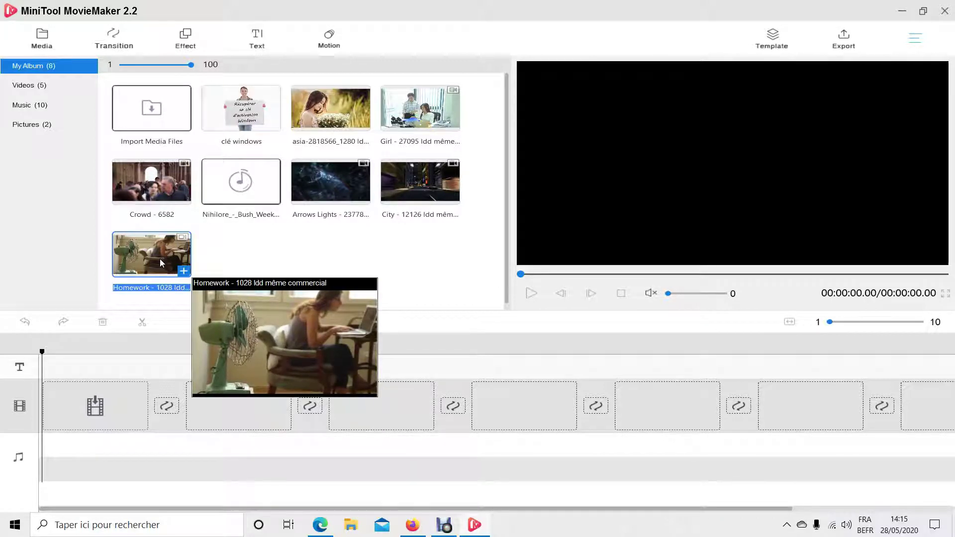
left_click(294, 225)
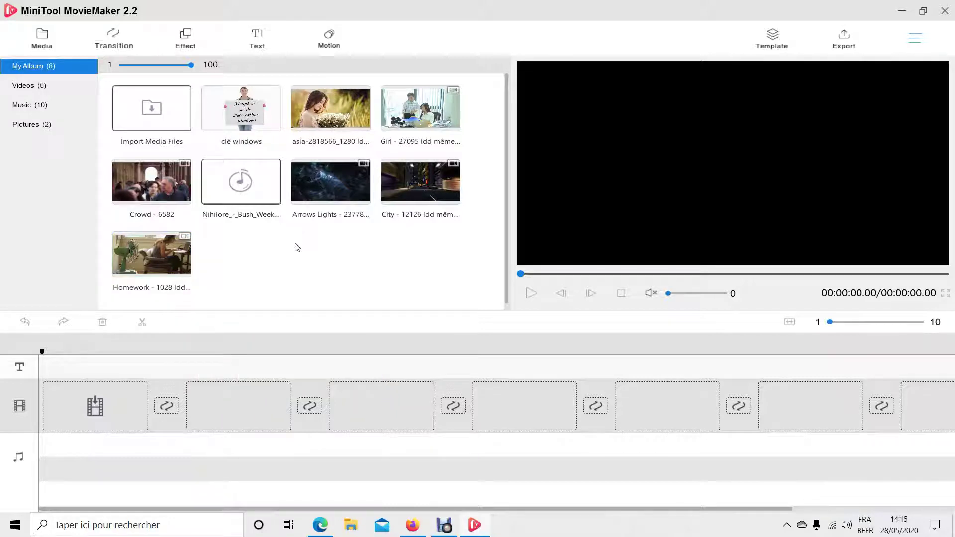
Step: Place the Homework clip first on the video track and the City clip directly after it
left_click(167, 263)
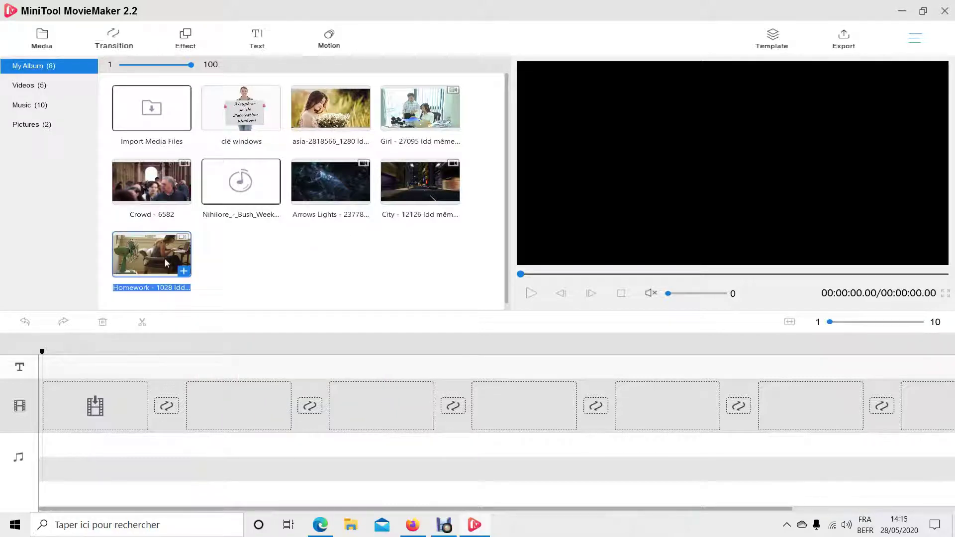
mouse_move(165, 259)
left_click_drag(165, 258, 94, 404)
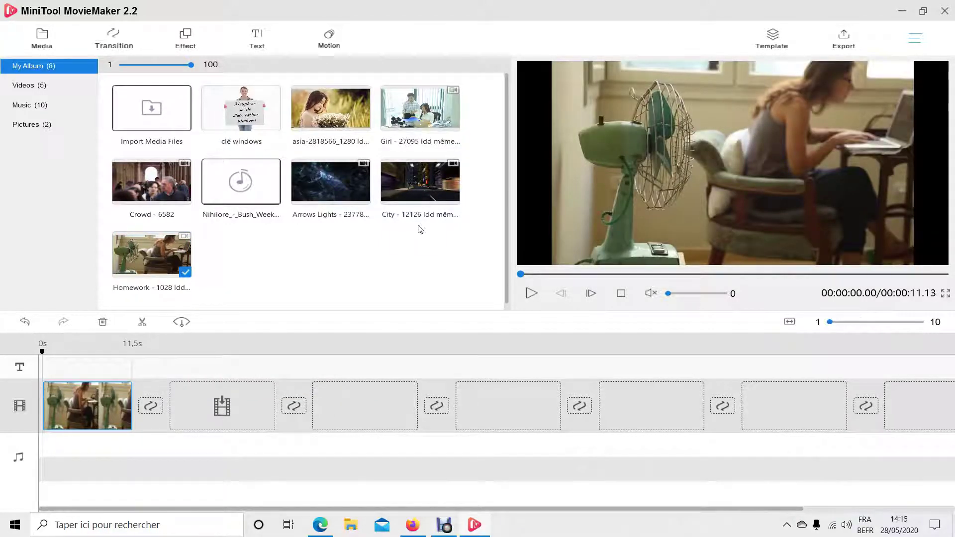
left_click(428, 194)
left_click_drag(428, 185, 247, 408)
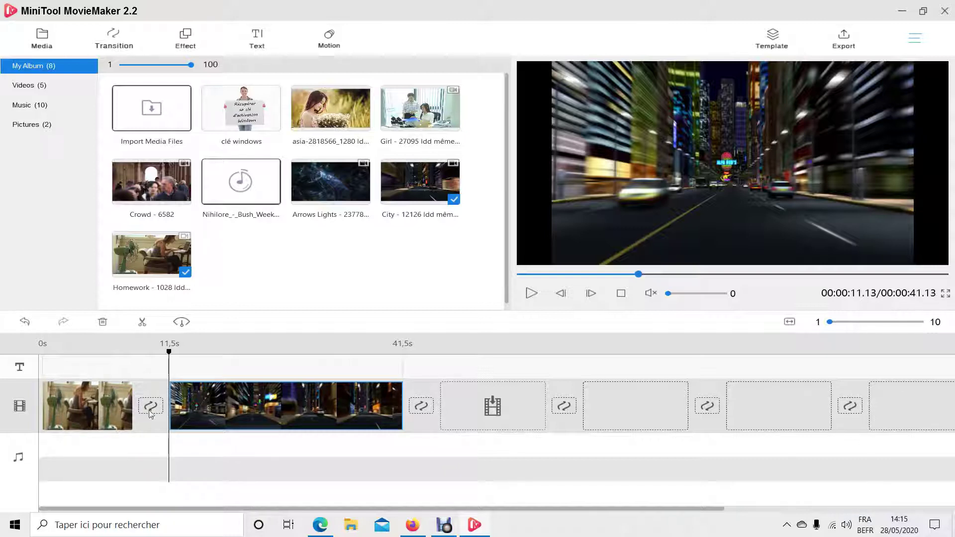
Step: Add the Keyhole transition between the Homework and City clips on the timeline
left_click(114, 39)
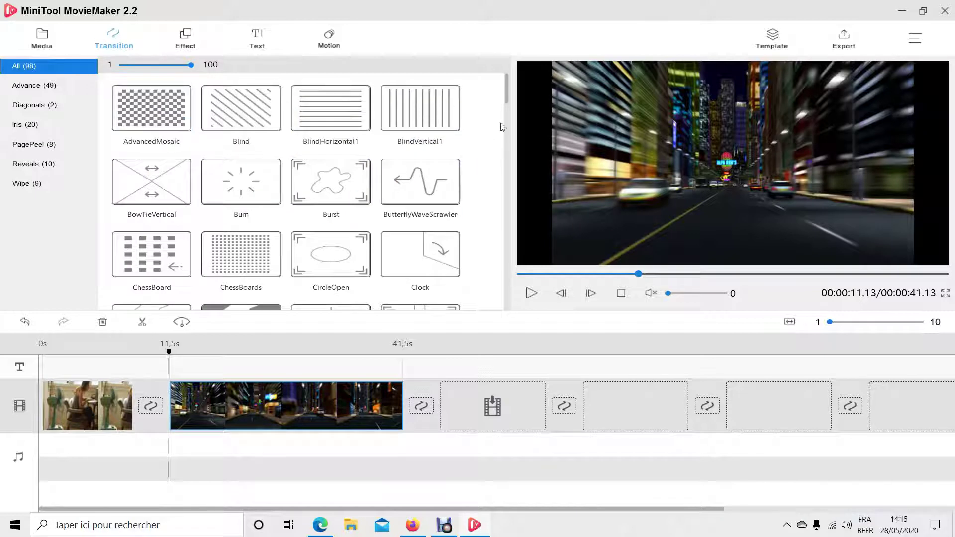
left_click_drag(508, 90, 507, 193)
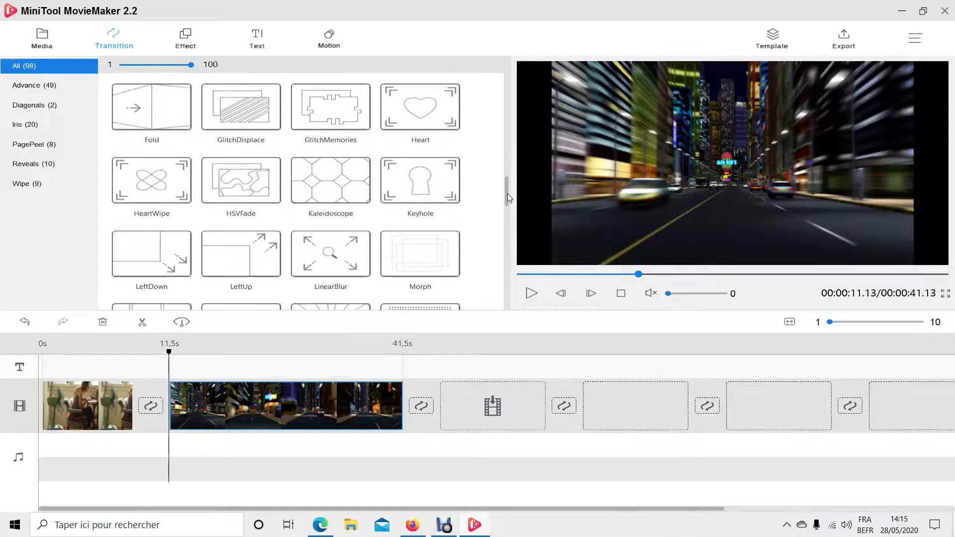
left_click(425, 180)
left_click_drag(425, 180, 159, 413)
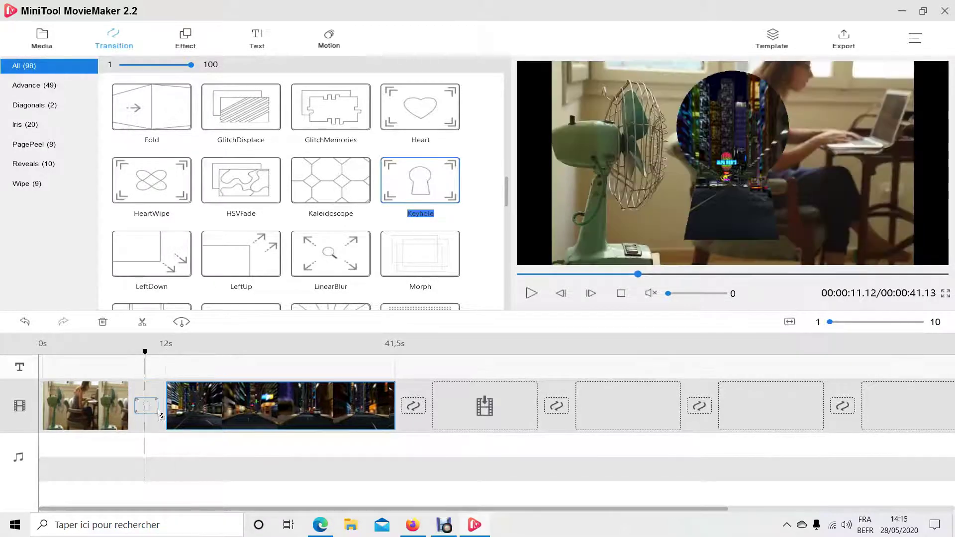
Step: Add the asia-2818566 photo after the City clip and adjust its duration so that it ends at about 53 s
left_click(42, 37)
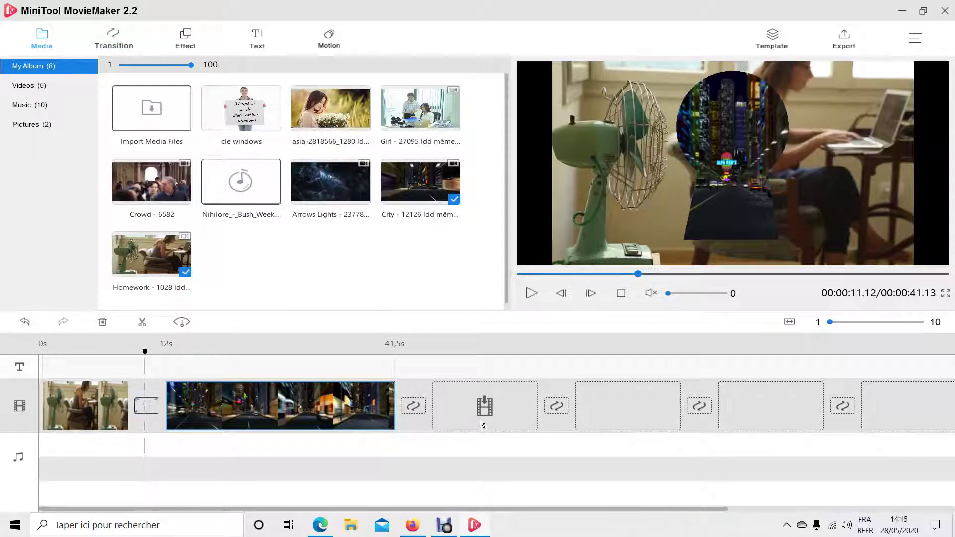
left_click_drag(480, 424, 478, 421)
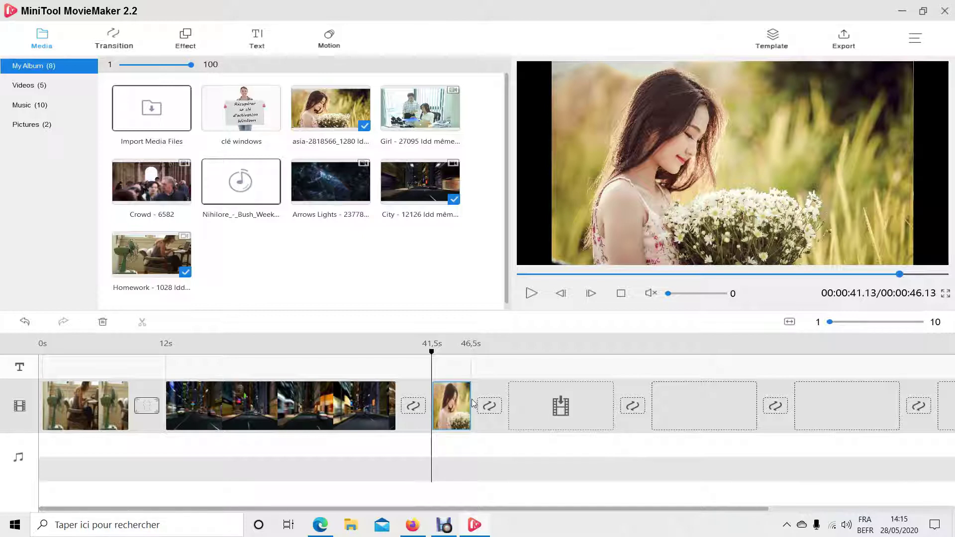
left_click_drag(473, 403, 535, 398)
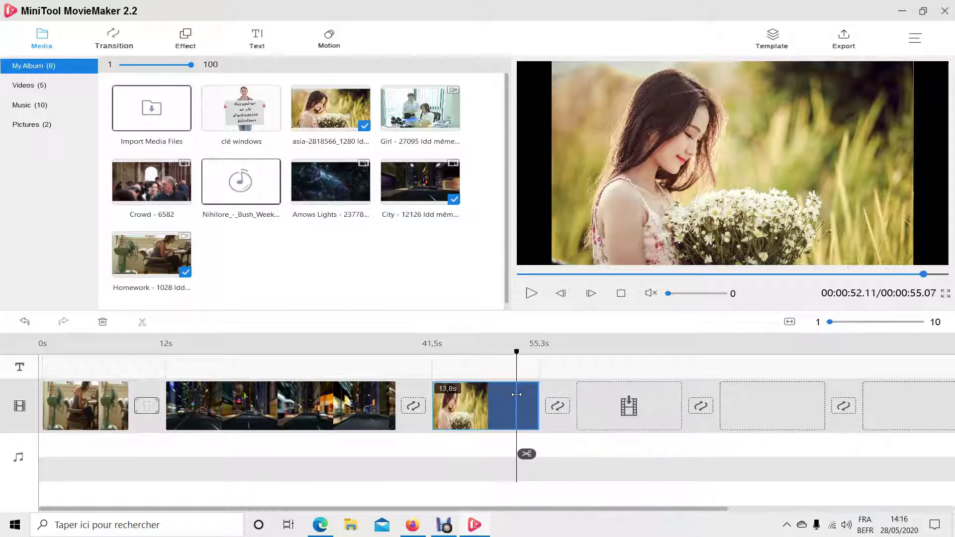
left_click_drag(517, 395, 515, 395)
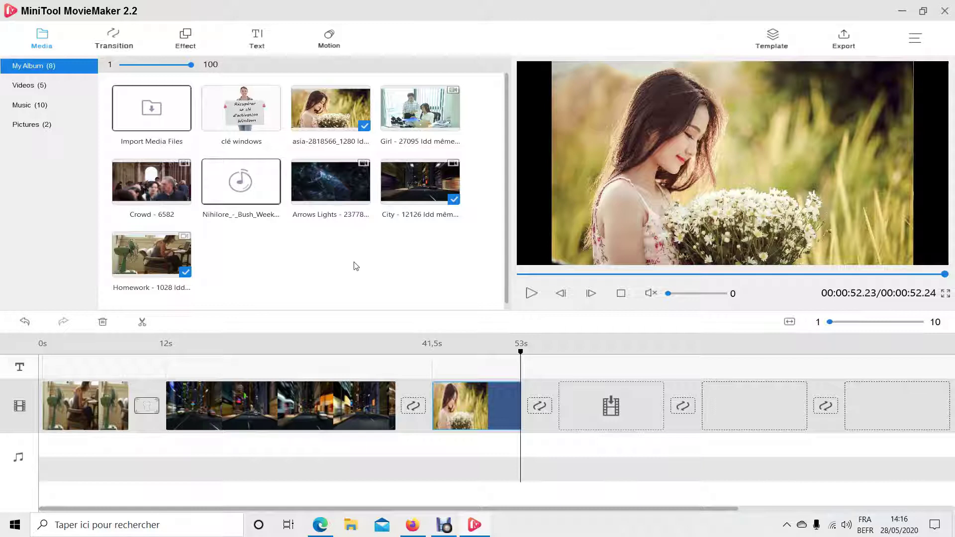
Step: Add the Heart transition between the City clip and the photo on the timeline
left_click(117, 40)
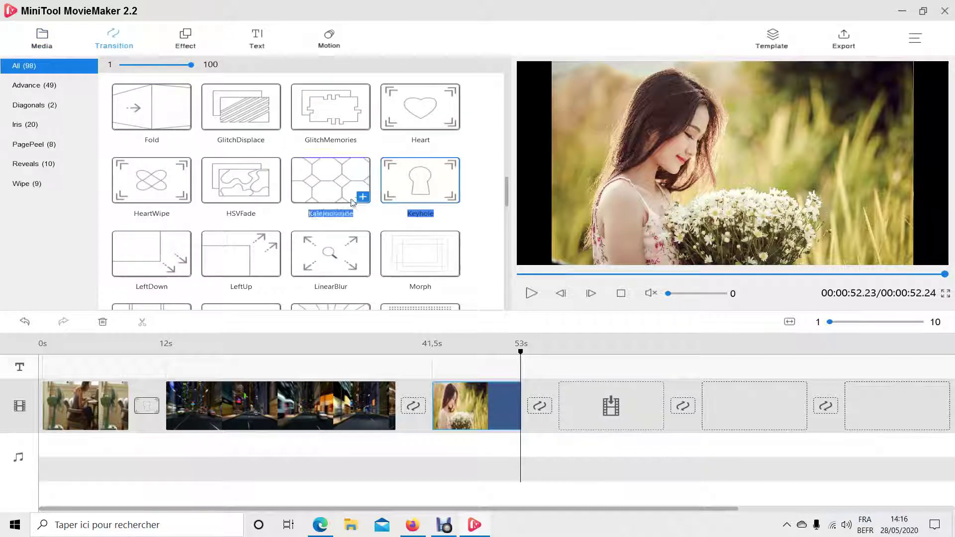
left_click(423, 122)
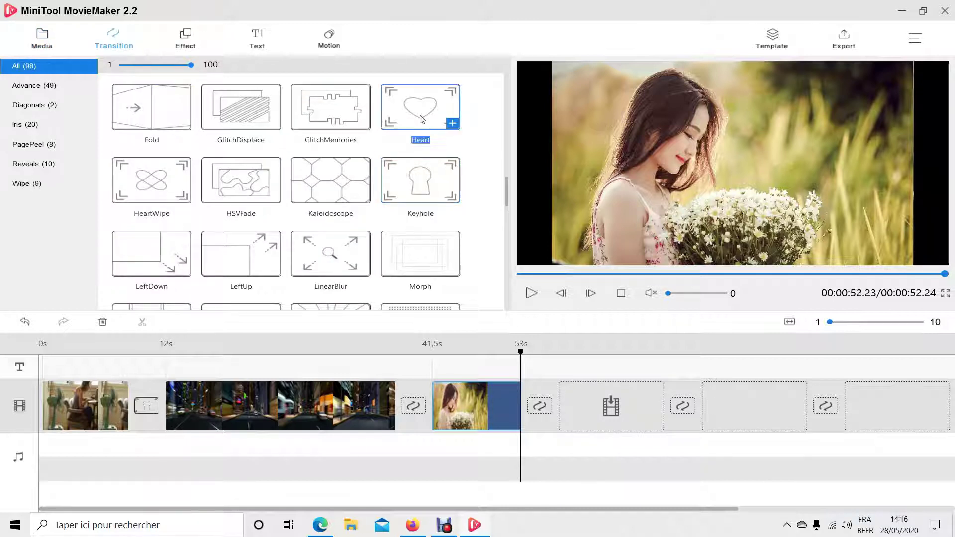
left_click(429, 402)
Step: Play the timeline from about 40 s to preview the Heart transition, and pause once the photo is reached
left_click_drag(409, 354, 385, 354)
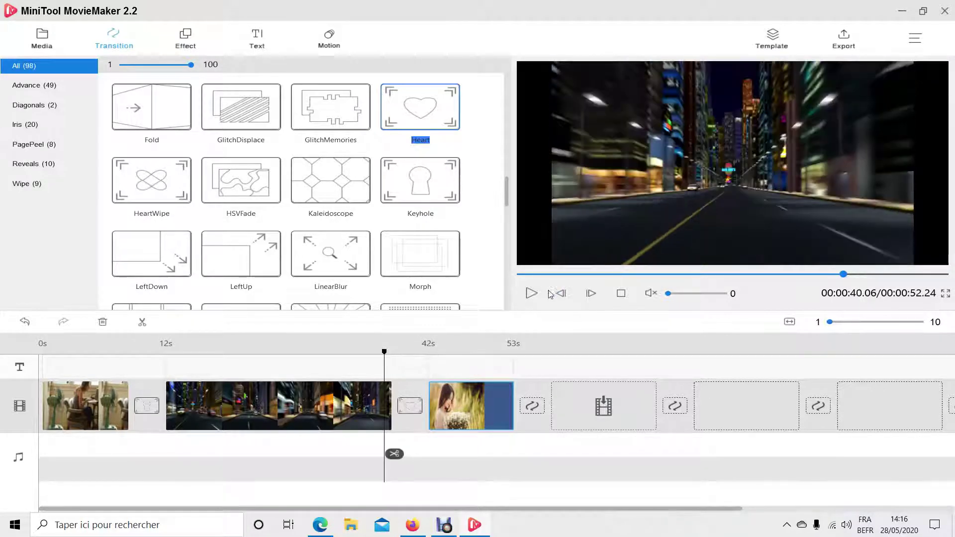
left_click(532, 293)
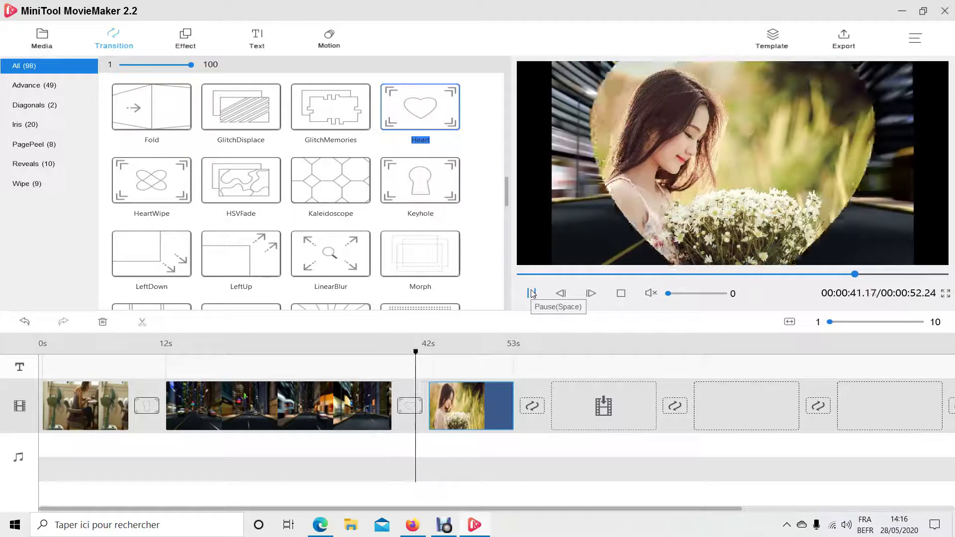
left_click(531, 294)
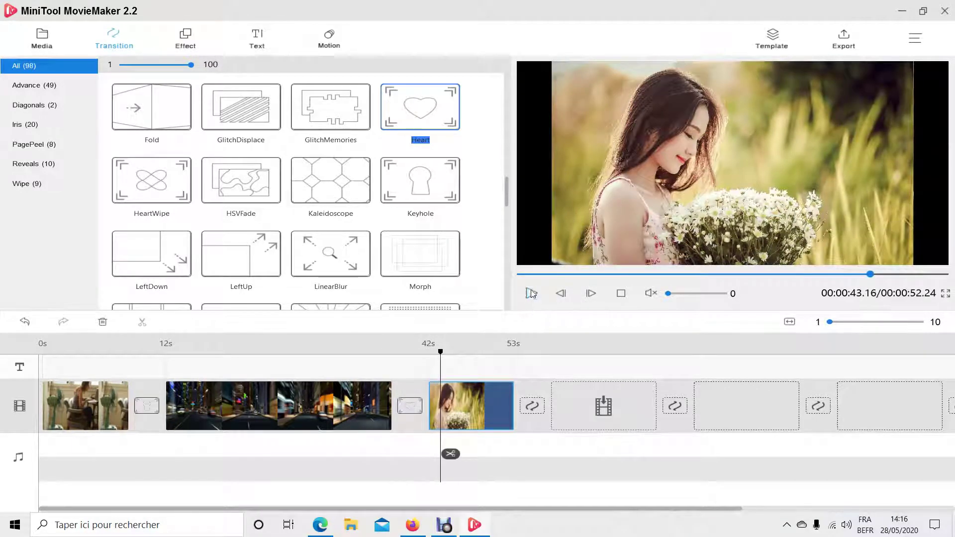
Step: Apply the Threshold effect to the asia-2818566 photo on the timeline and play the photo to preview it
left_click(189, 33)
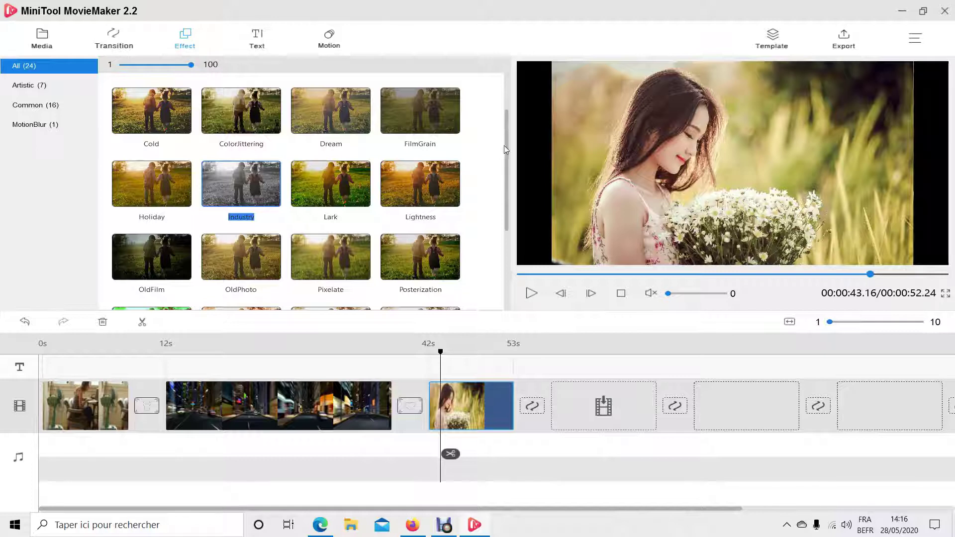
left_click_drag(505, 144, 508, 229)
left_click(264, 247)
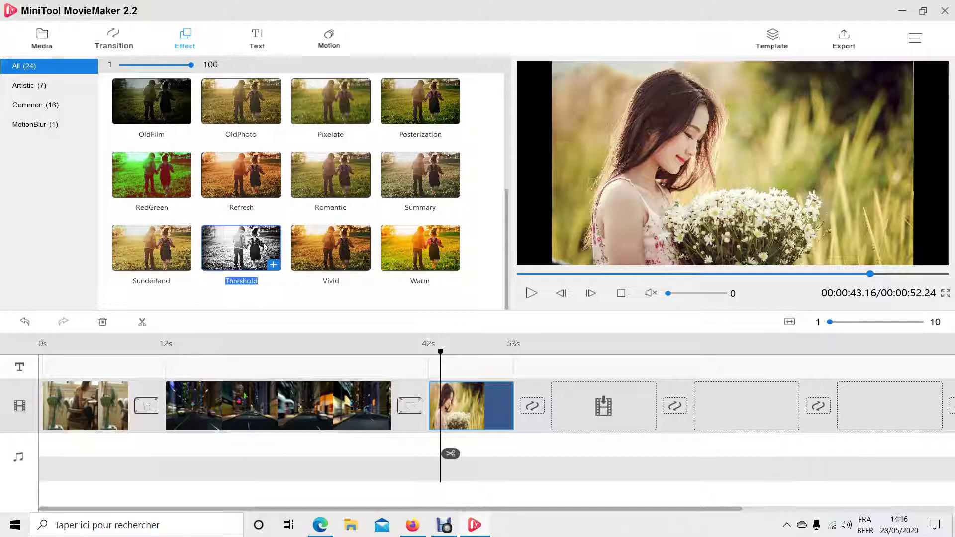
left_click_drag(262, 246, 448, 406)
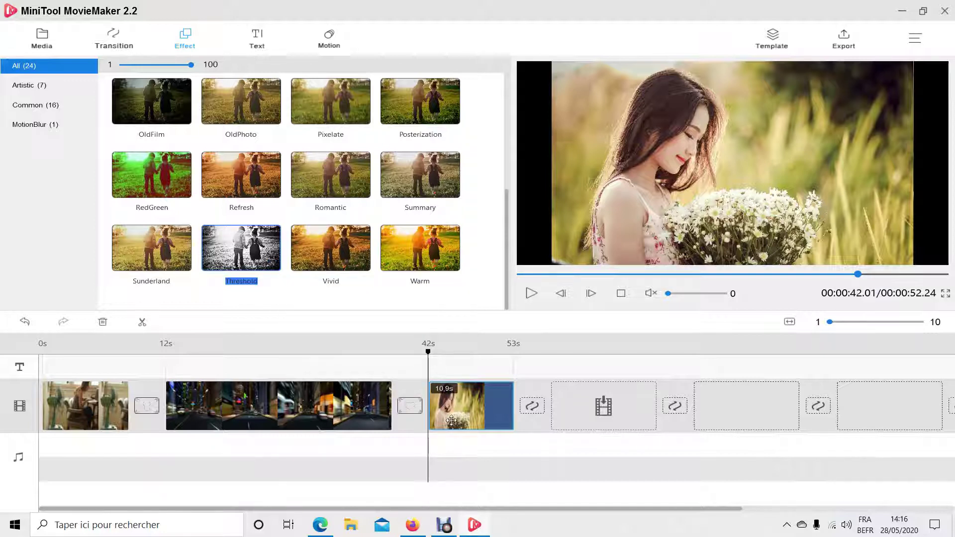
left_click(530, 296)
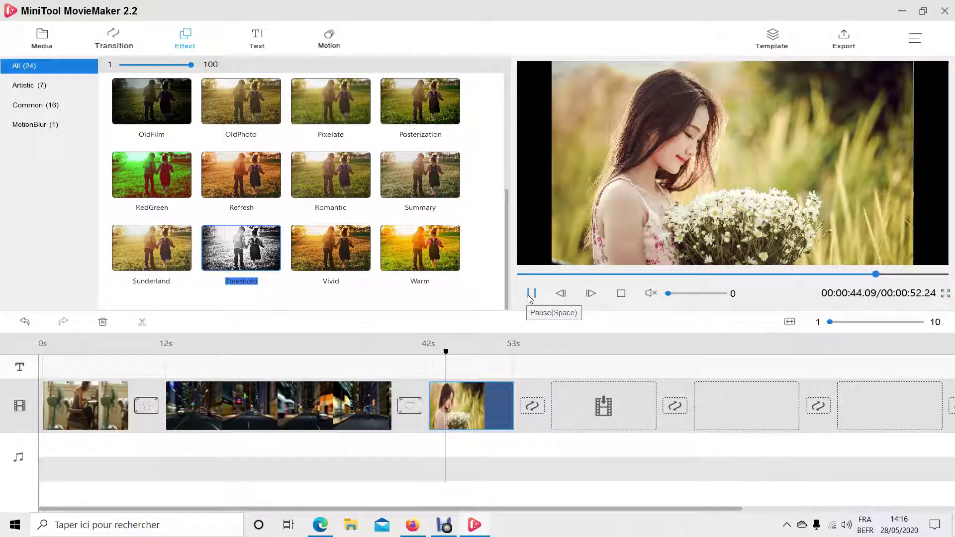
left_click(530, 295)
left_click_drag(257, 242, 441, 413)
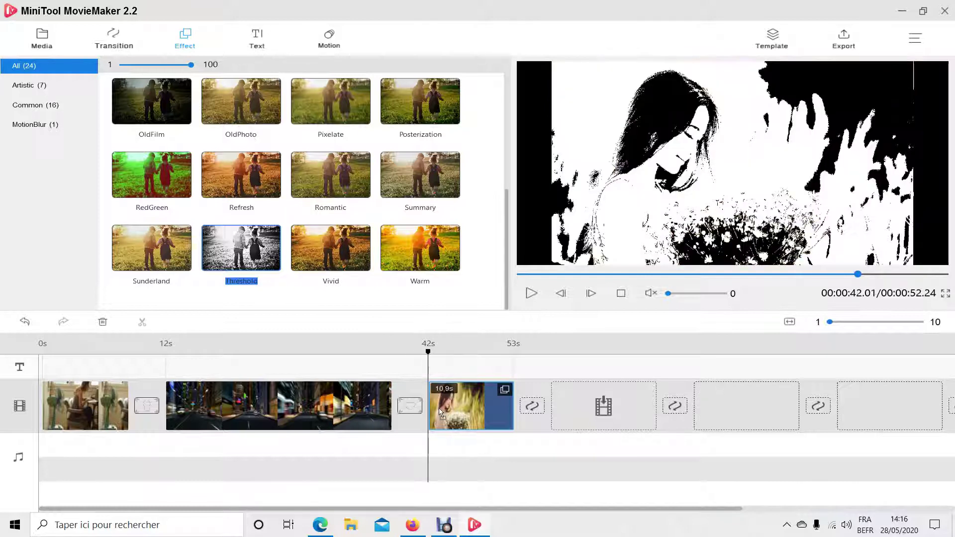
left_click(532, 294)
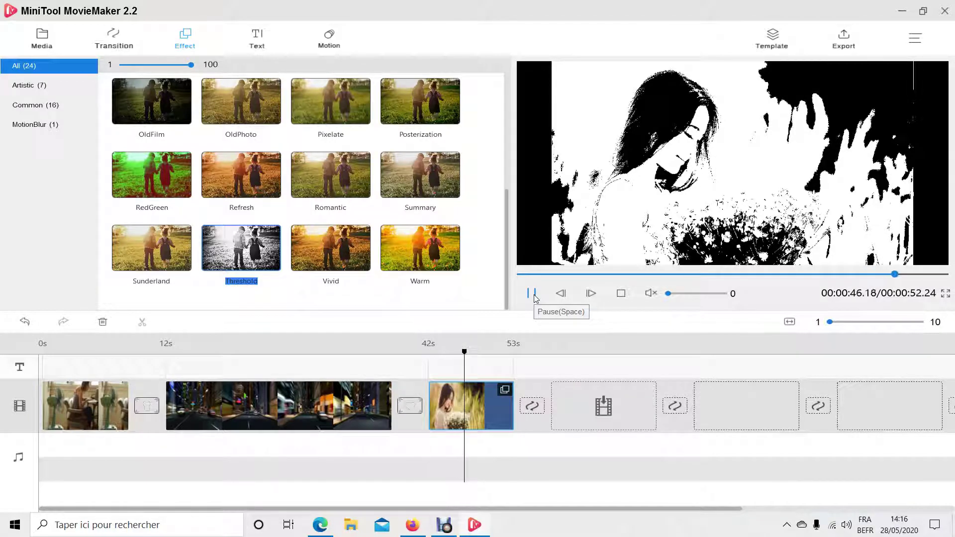
left_click(533, 295)
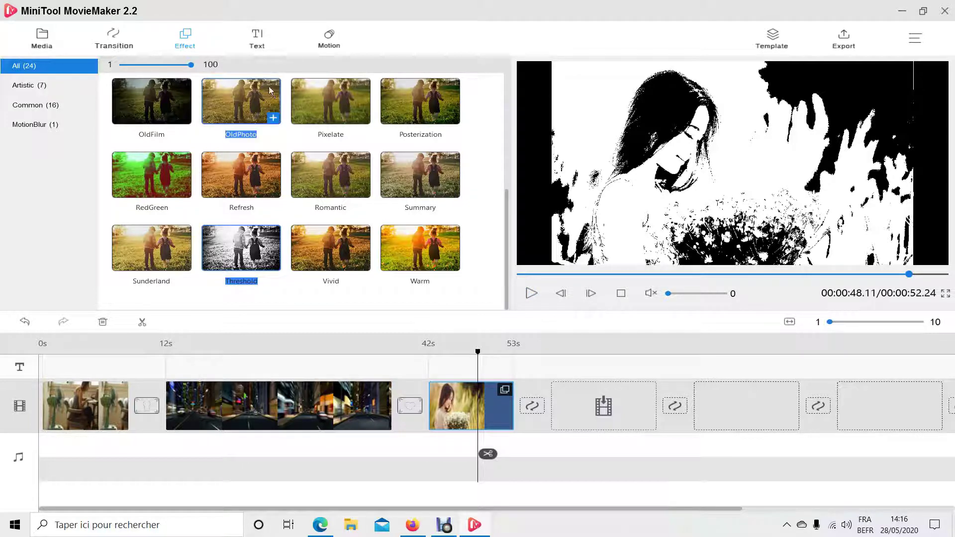
Step: Insert the Title6 template at the start of the timeline and set its upper text line to "salut!!!!!!"
left_click(257, 39)
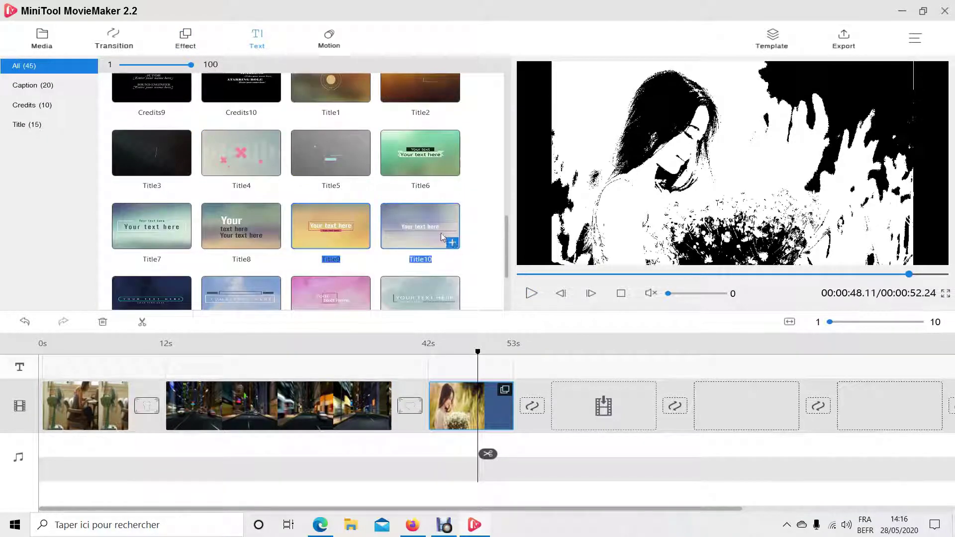
left_click_drag(218, 341, 78, 374)
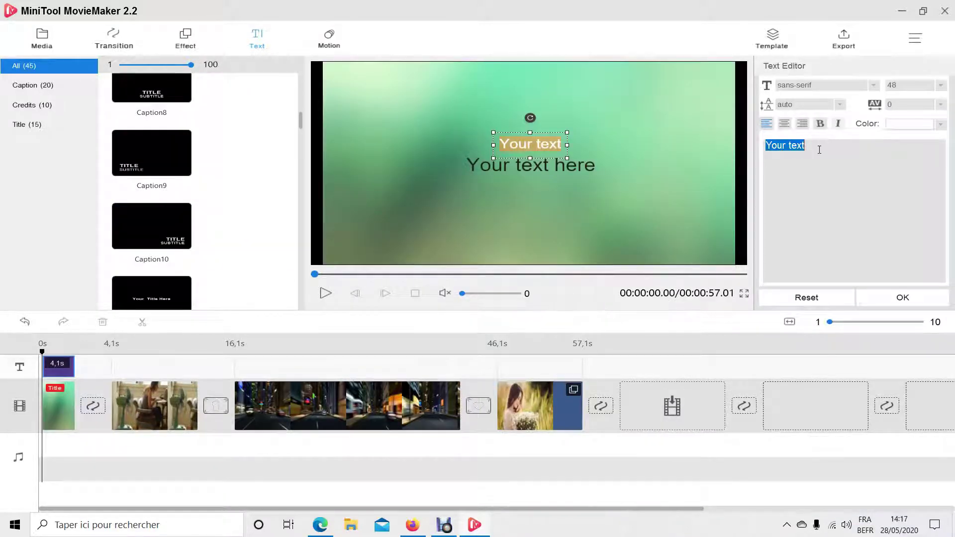
type("sa")
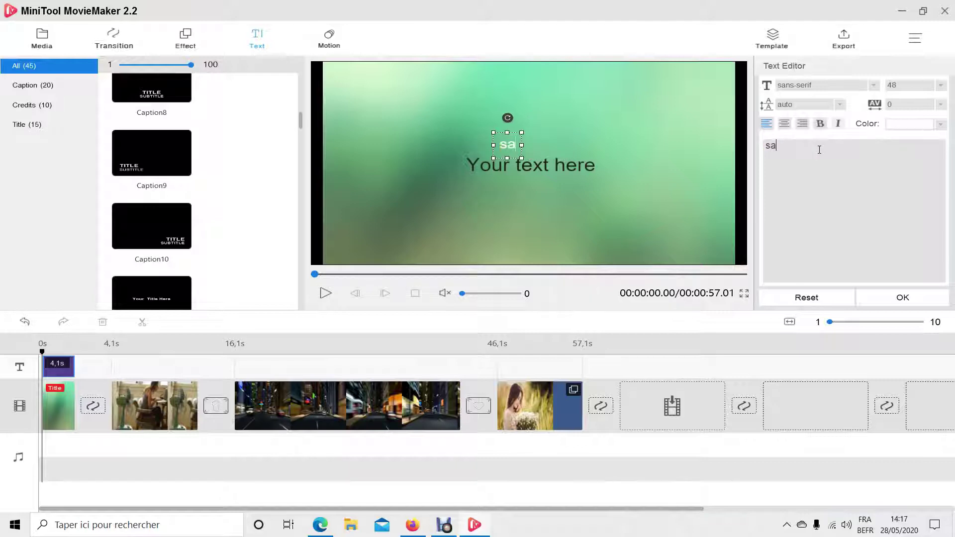
type("lut!")
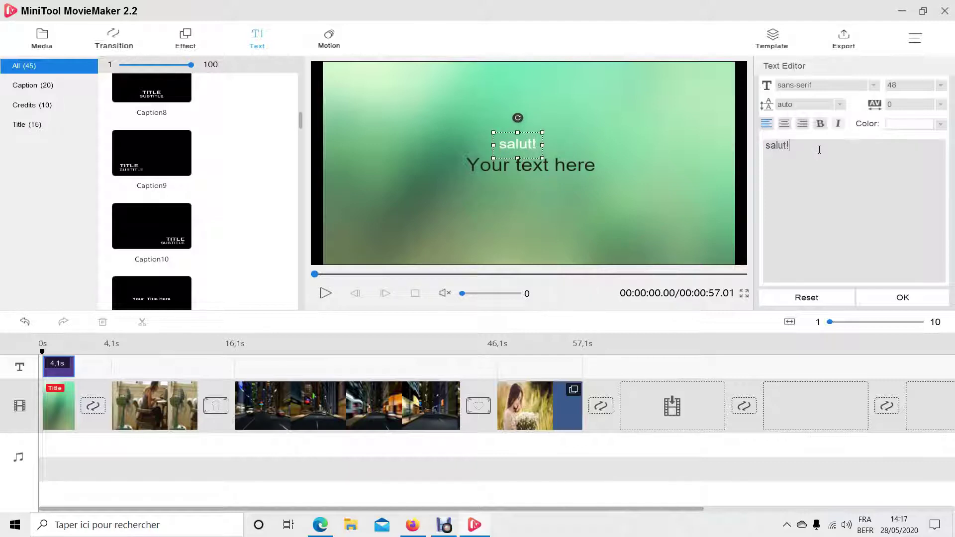
type("!!!!!")
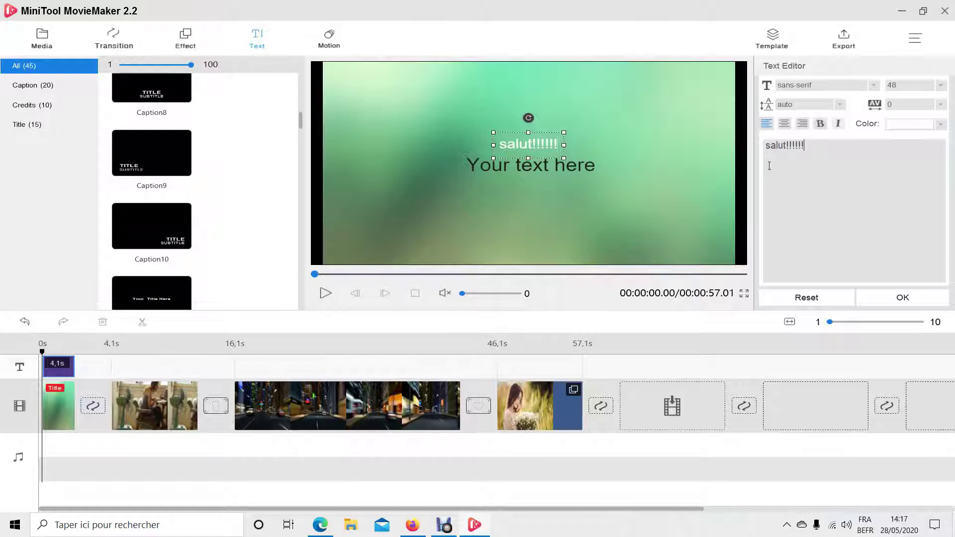
Step: Move the title's "Your text here" line toward the lower right of the frame and replace its text with "à tous!"
left_click(574, 169)
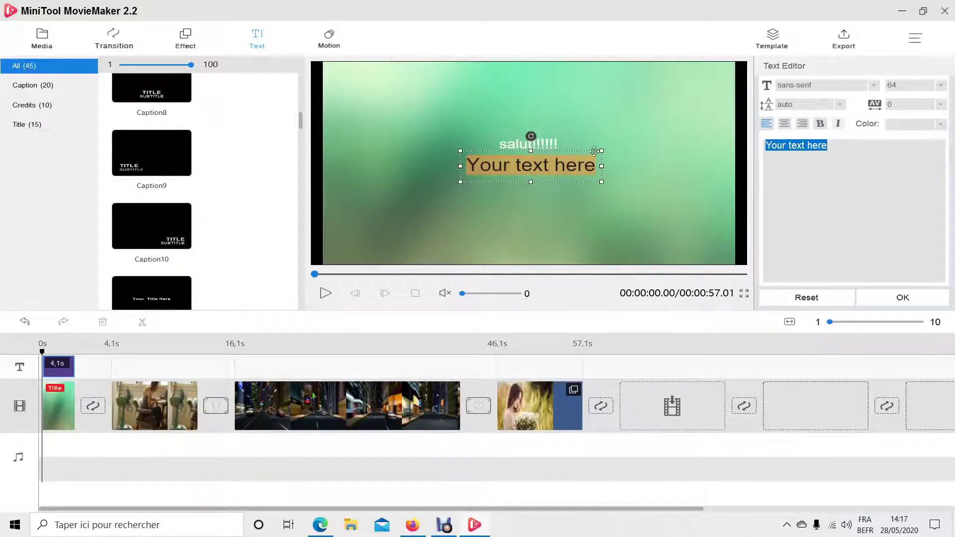
left_click(555, 165)
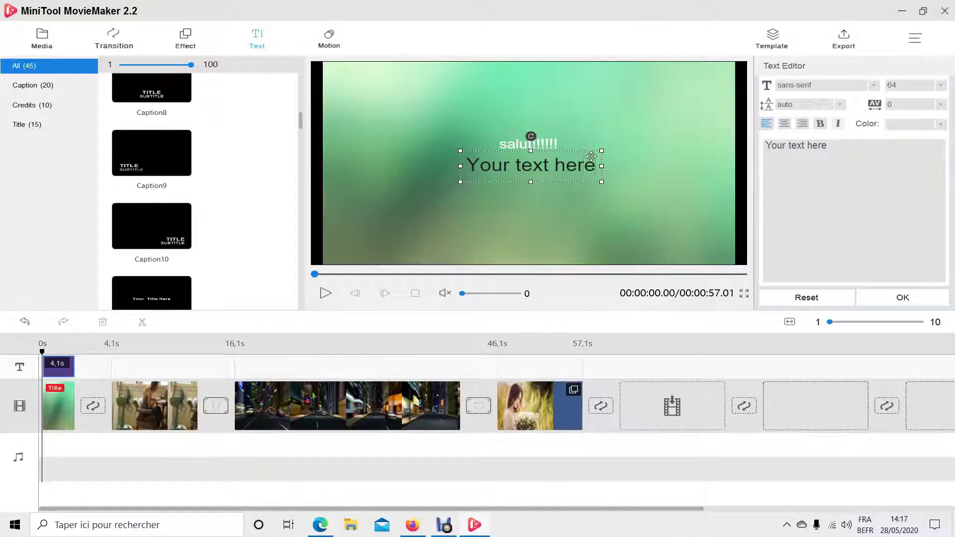
left_click_drag(591, 151, 683, 207)
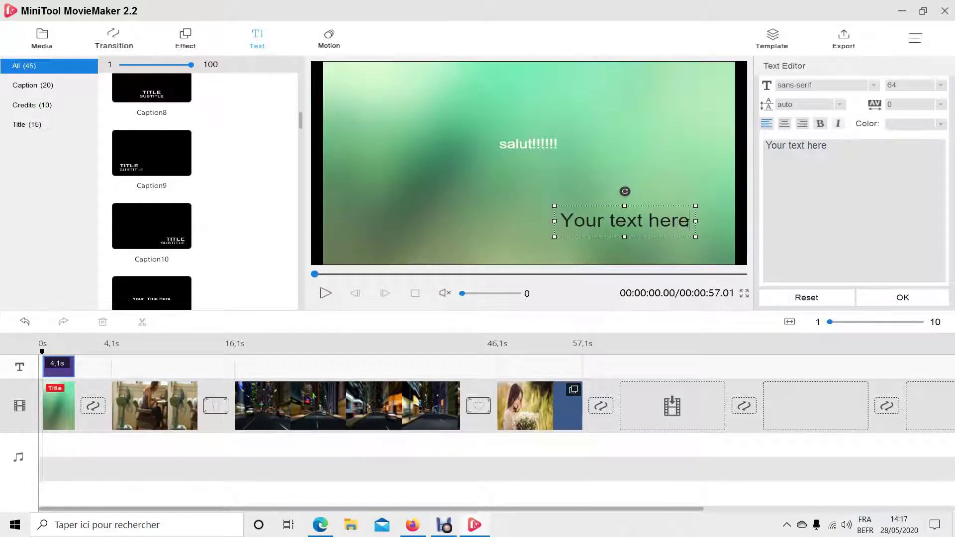
key("BackSpace")
key("BackSpace")
key("BackSpace")
key("BackSpace")
key("BackSpace")
key("BackSpace")
key("BackSpace")
key("BackSpace")
key("BackSpace")
key("BackSpace")
key("BackSpace")
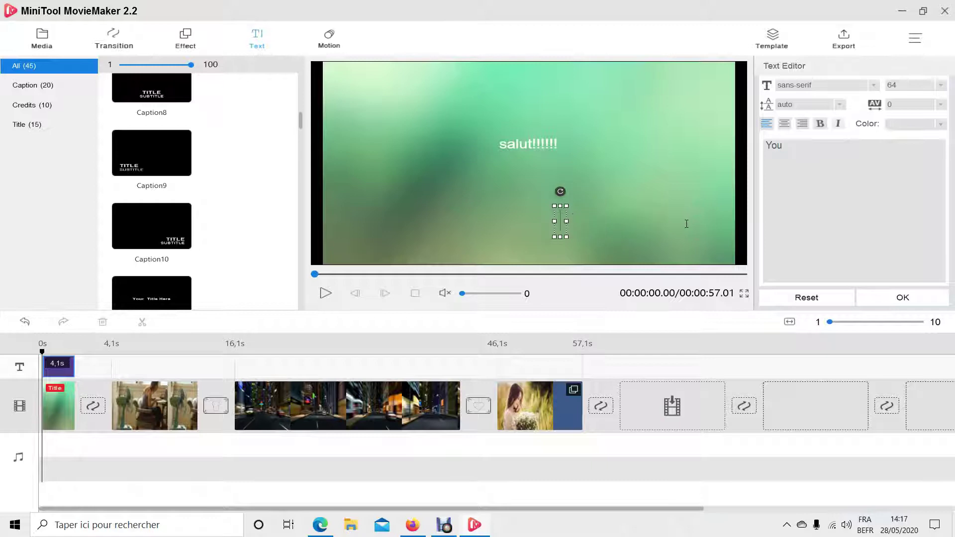
type("à tous!")
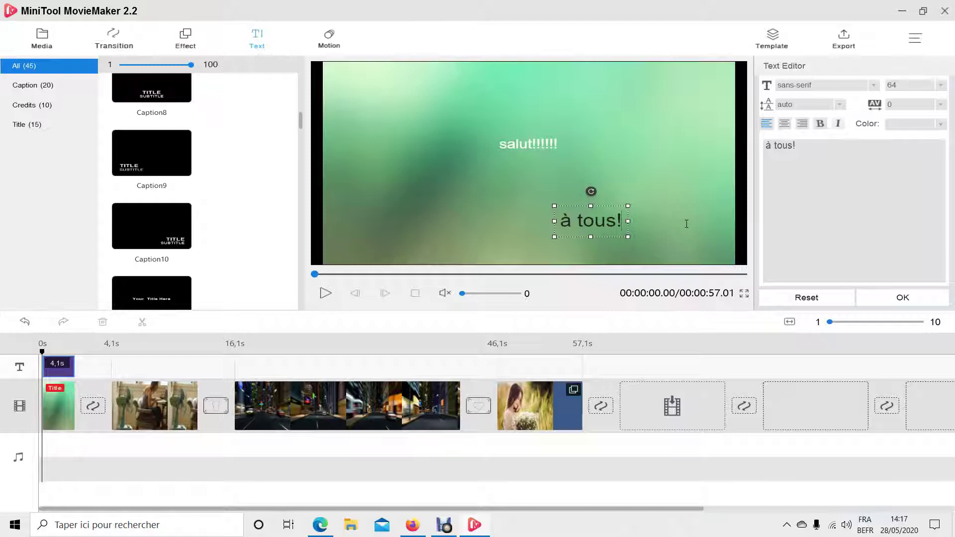
Step: Set the "à tous!" line's font to Bell MT and its character spacing to 25
left_click(874, 86)
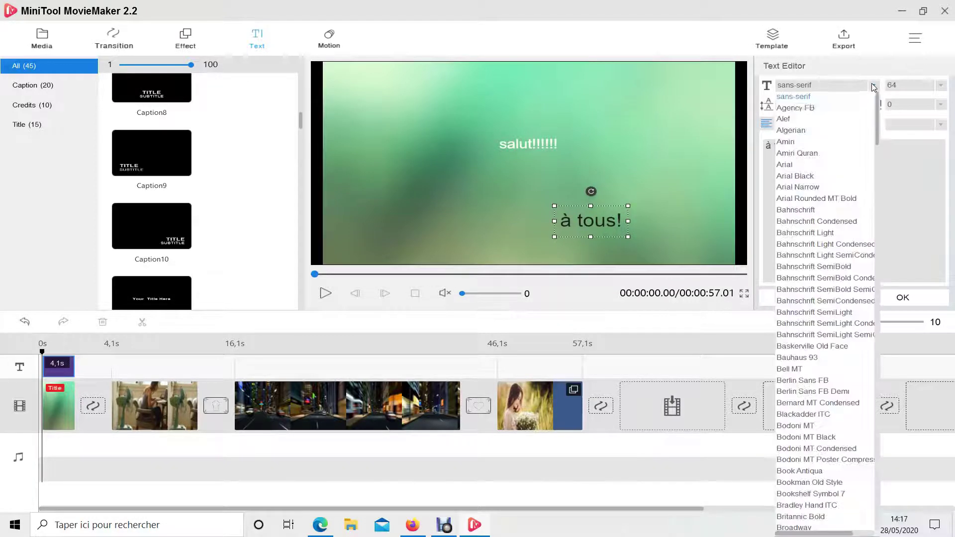
left_click(792, 373)
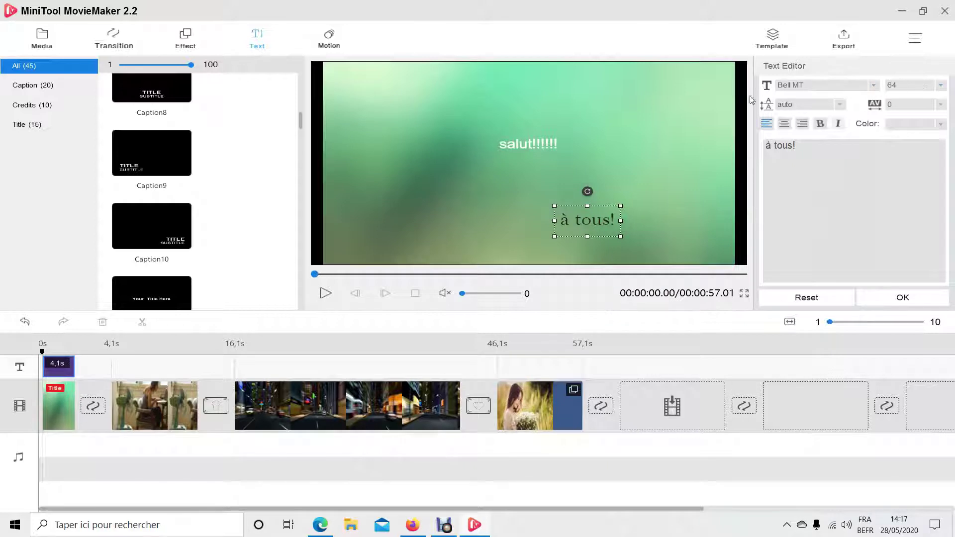
left_click(942, 105)
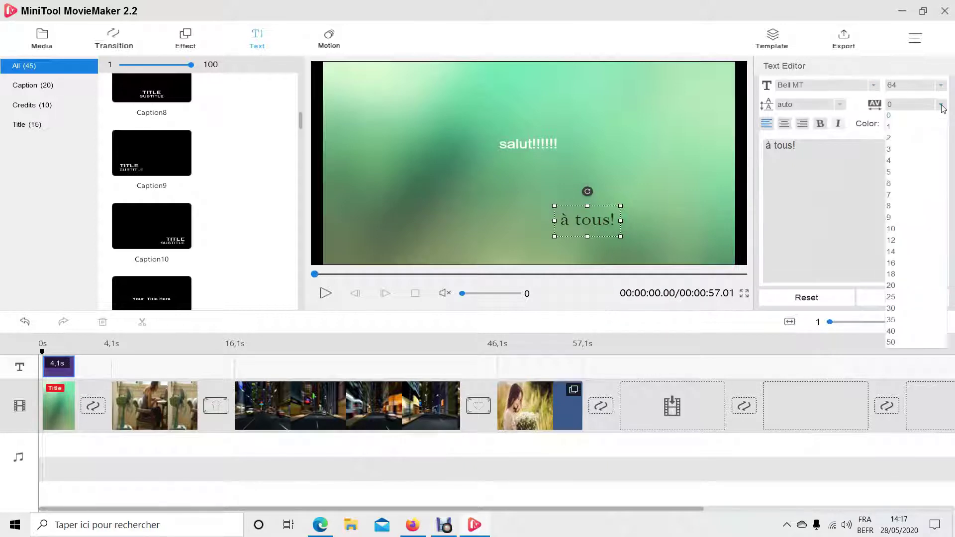
left_click(908, 232)
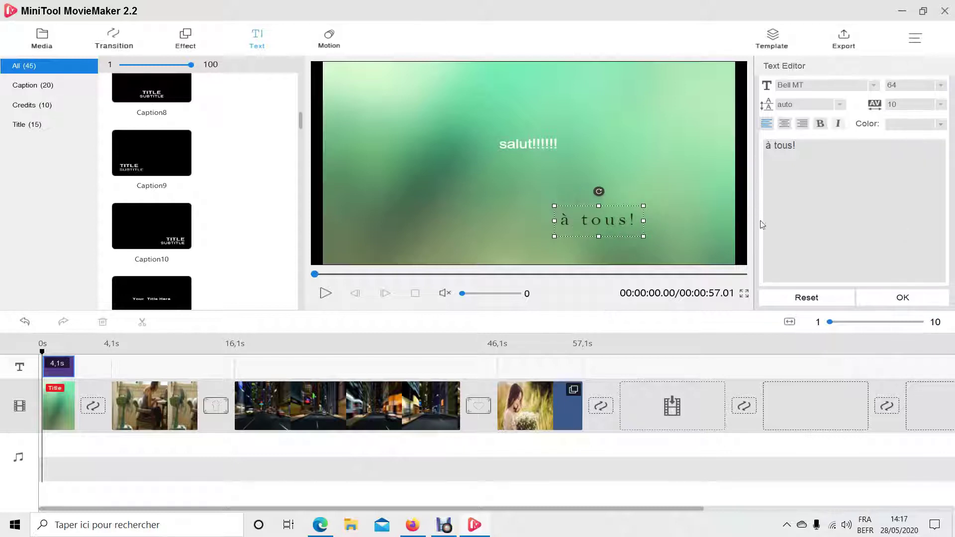
left_click(941, 104)
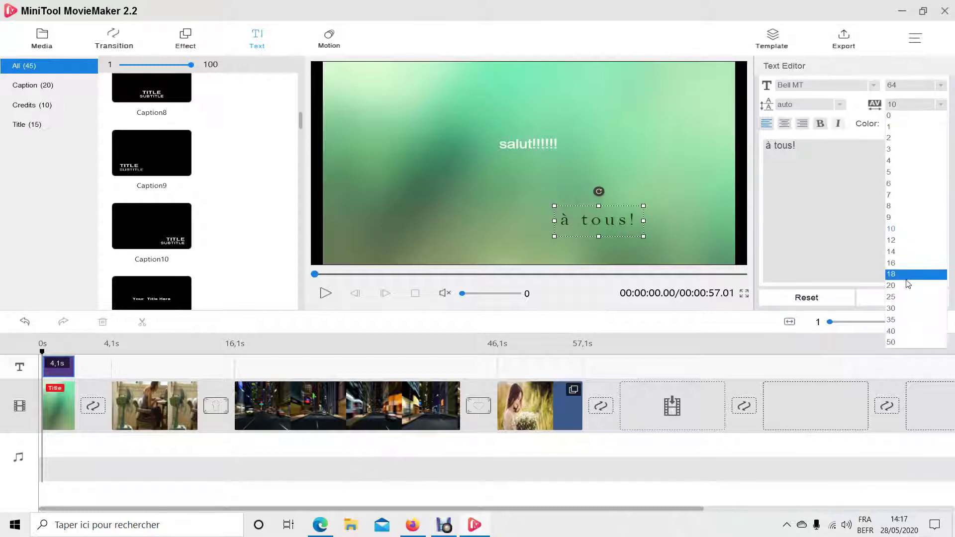
left_click(903, 297)
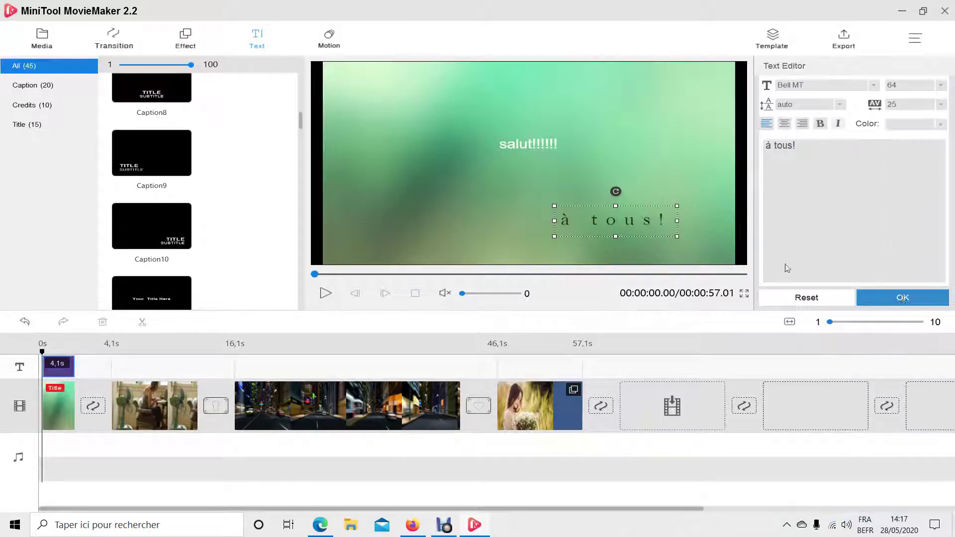
Step: Make the "à tous!" line bold and italic, colour it yellow-green, and save the title edits
left_click(820, 128)
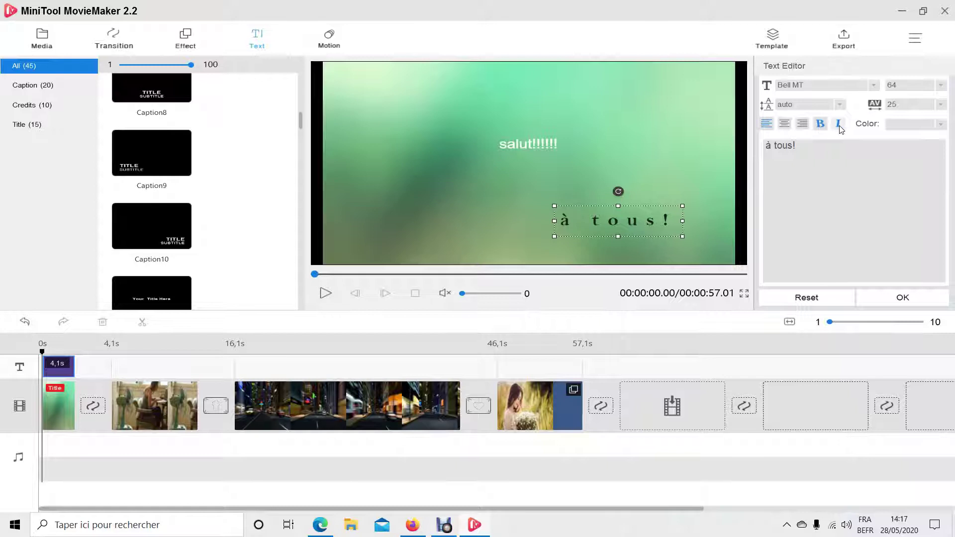
left_click(840, 128)
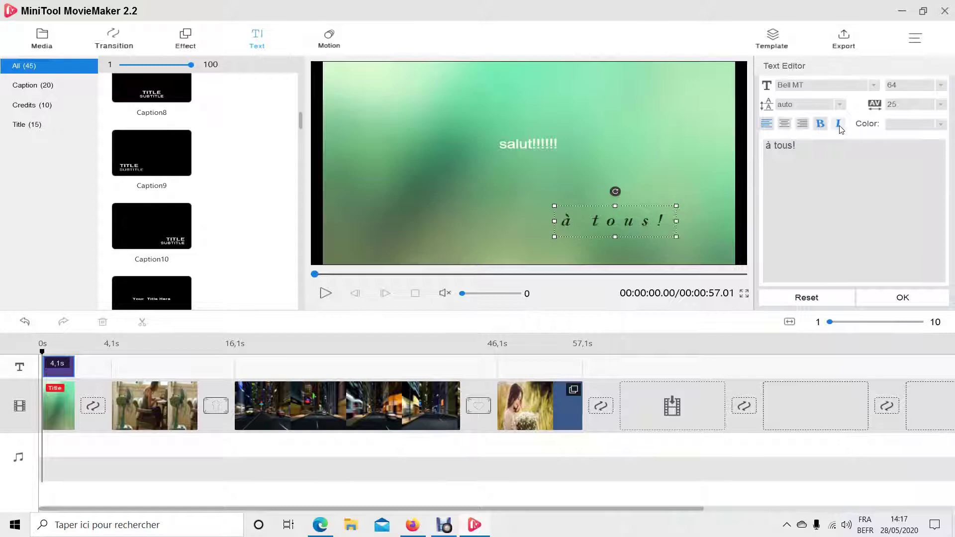
left_click(939, 125)
left_click(939, 169)
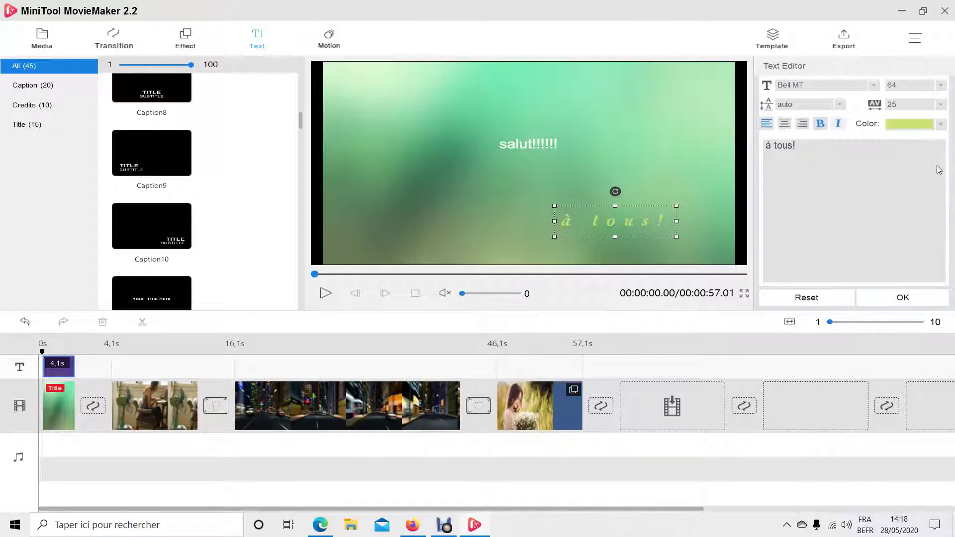
left_click(873, 301)
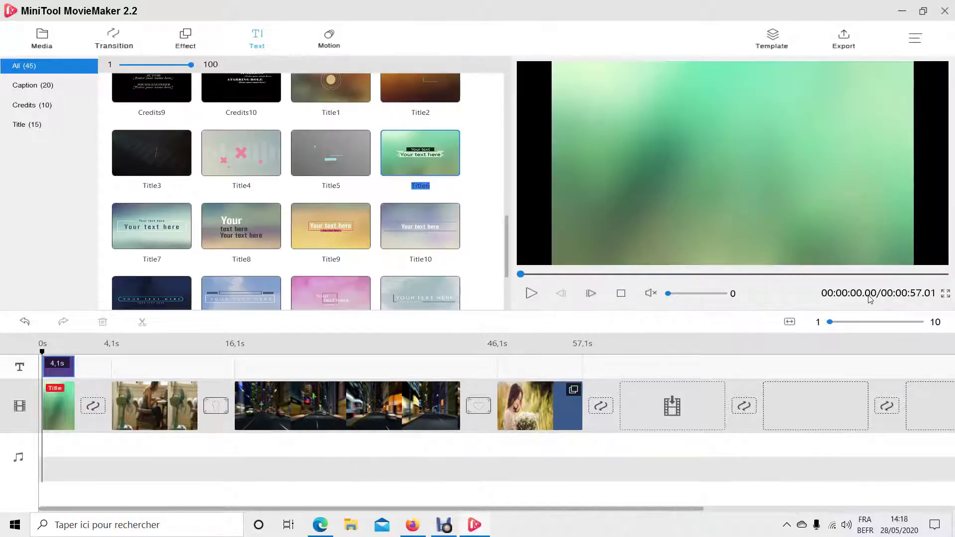
Step: Play the timeline from the start to preview the title, and pause at about 6 s in the Homework clip
left_click(531, 294)
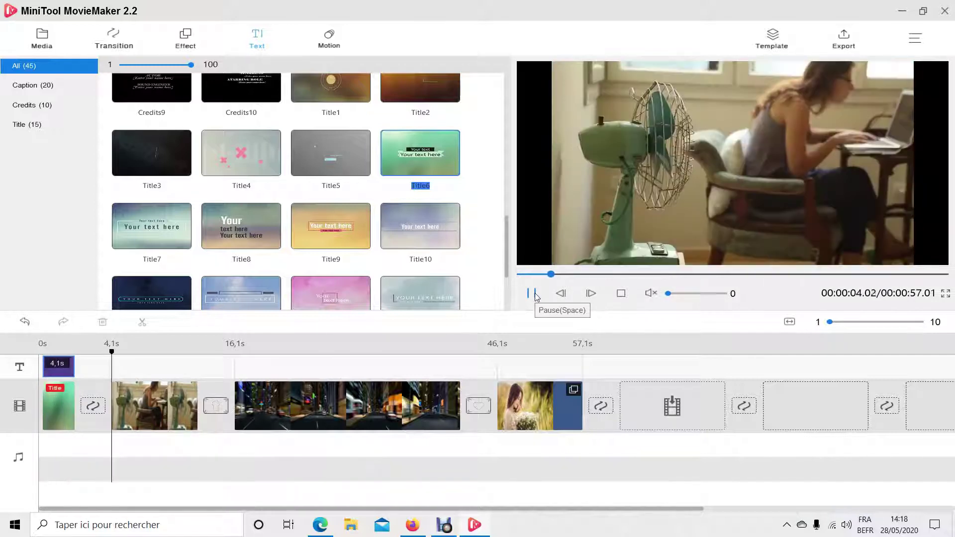
left_click(532, 295)
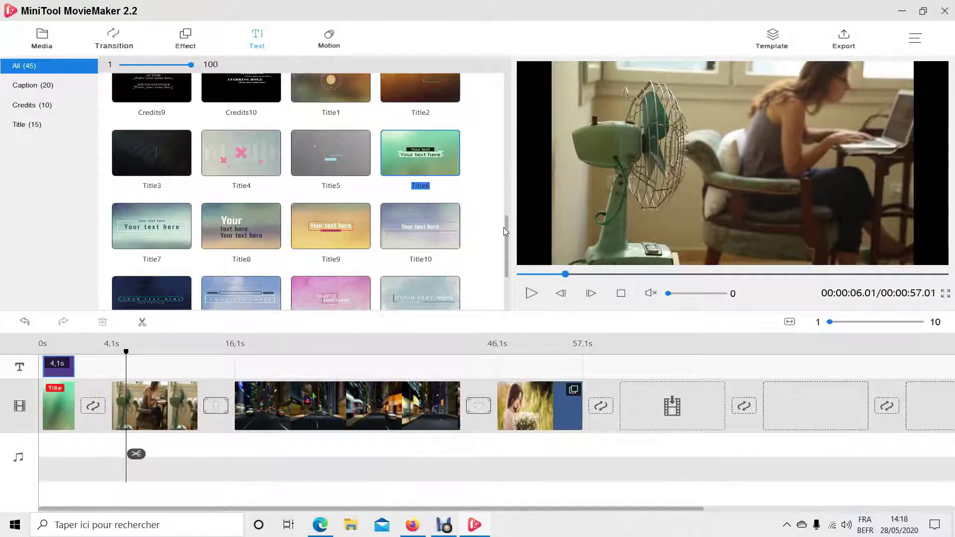
left_click_drag(507, 225, 500, 102)
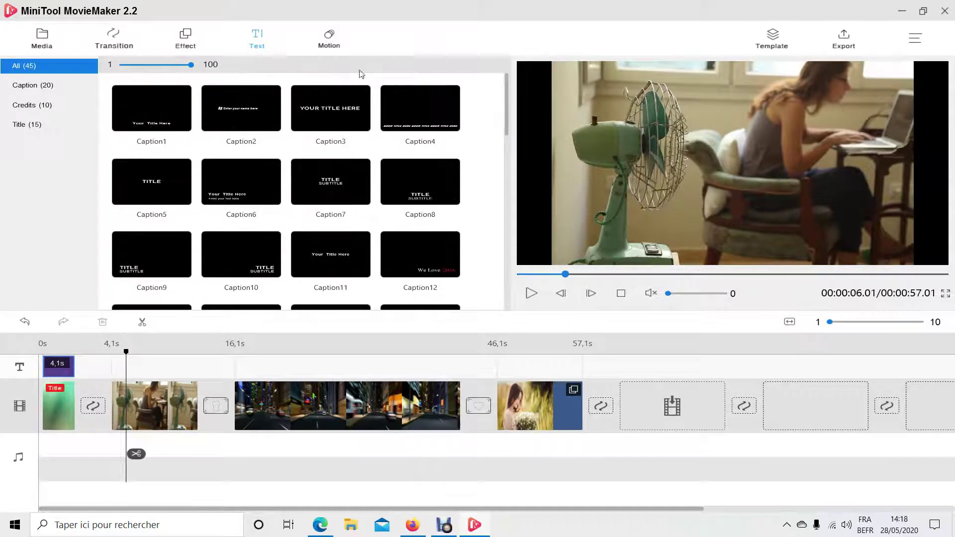
Step: Add the "clé windows" picture to the timeline after the asia-2818566 photo
left_click(41, 46)
left_click(231, 118)
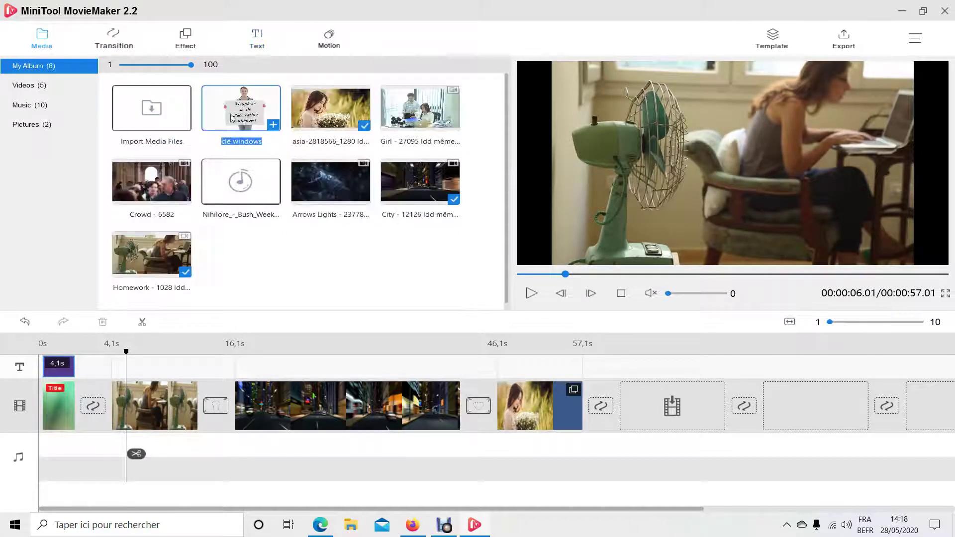
left_click_drag(259, 103, 669, 404)
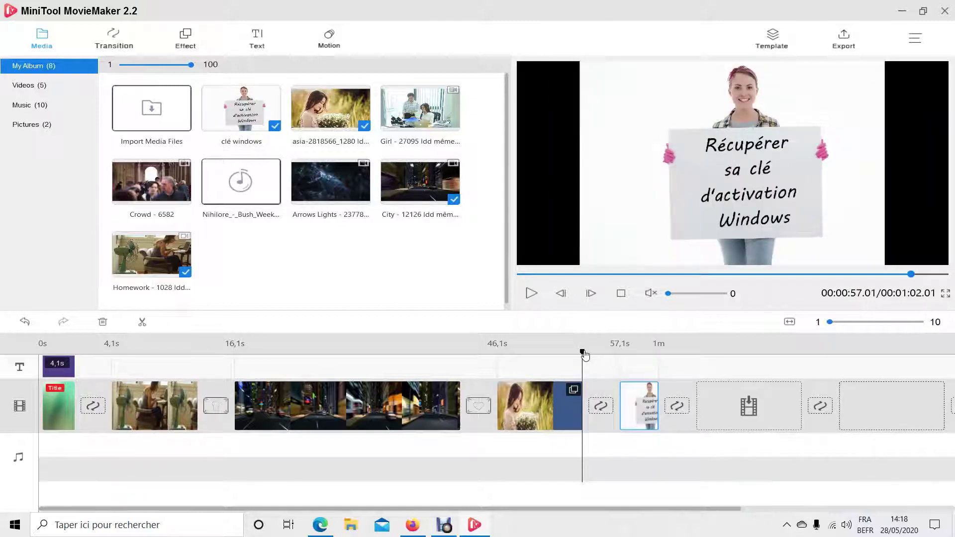
Step: Apply the "Zoom out bottom-right" motion to the "clé windows" picture on the timeline
left_click(329, 48)
scroll(504, 241, "up", 1)
left_click_drag(503, 241, 503, 228)
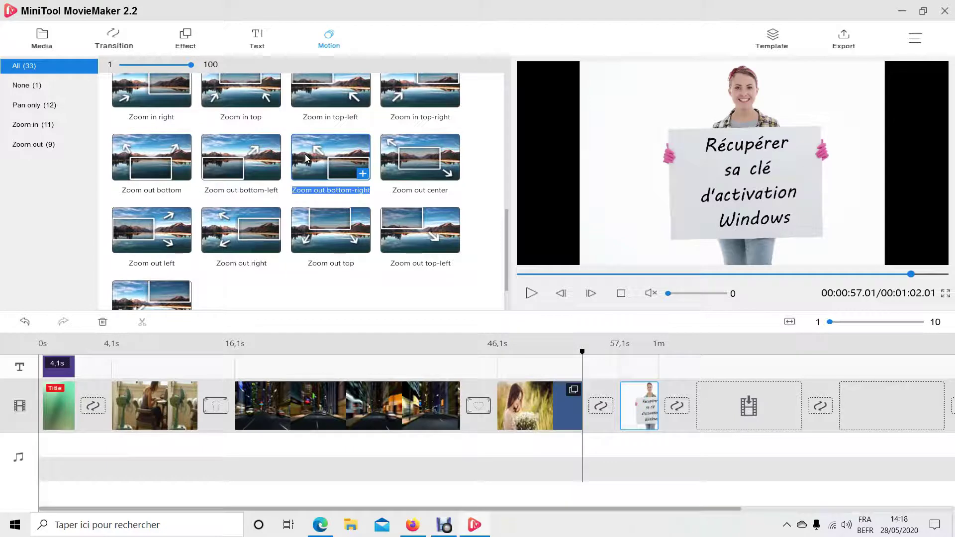
left_click_drag(326, 155, 631, 413)
Step: Preview the timeline, skipping ahead to about 51 s to watch the asia-2818566 photo and the "clé windows" motion through to the end
left_click(531, 294)
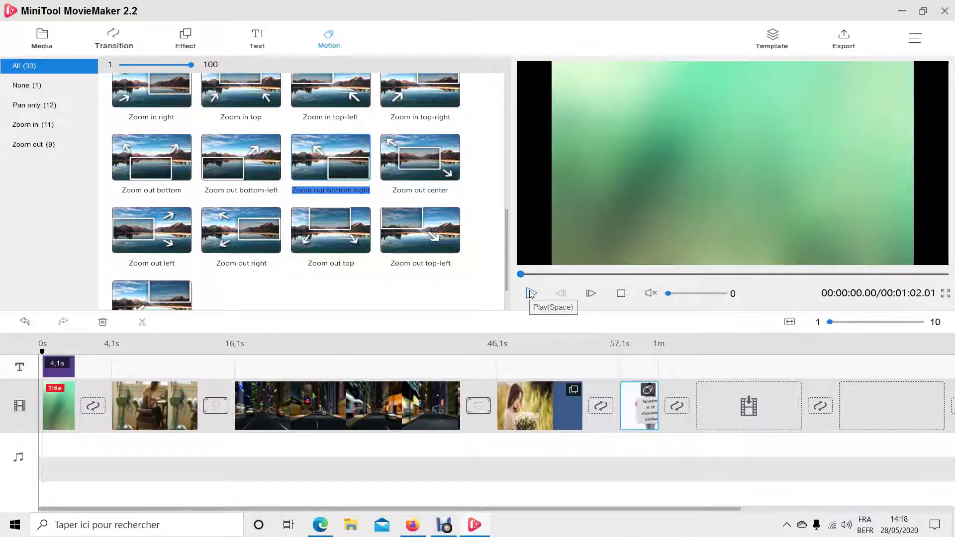
left_click_drag(522, 278, 872, 284)
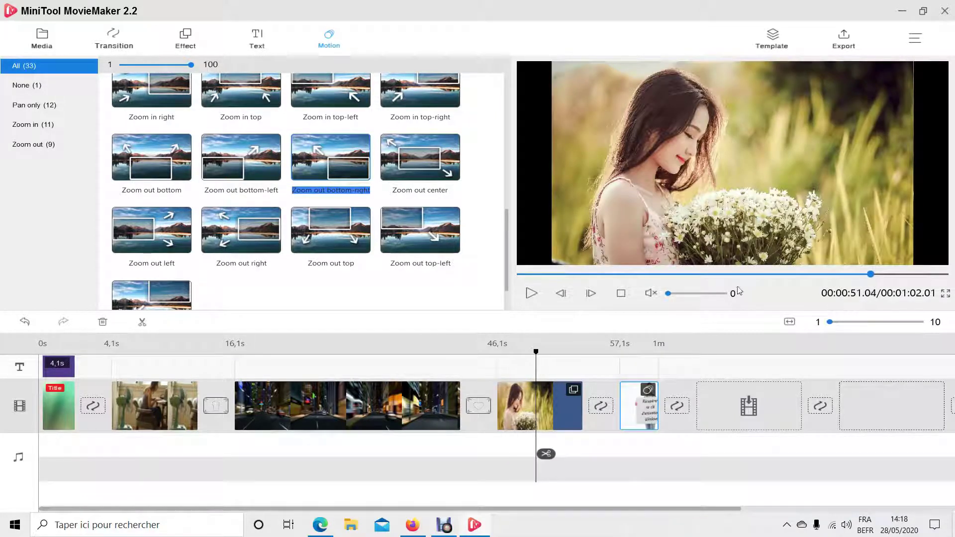
left_click(531, 294)
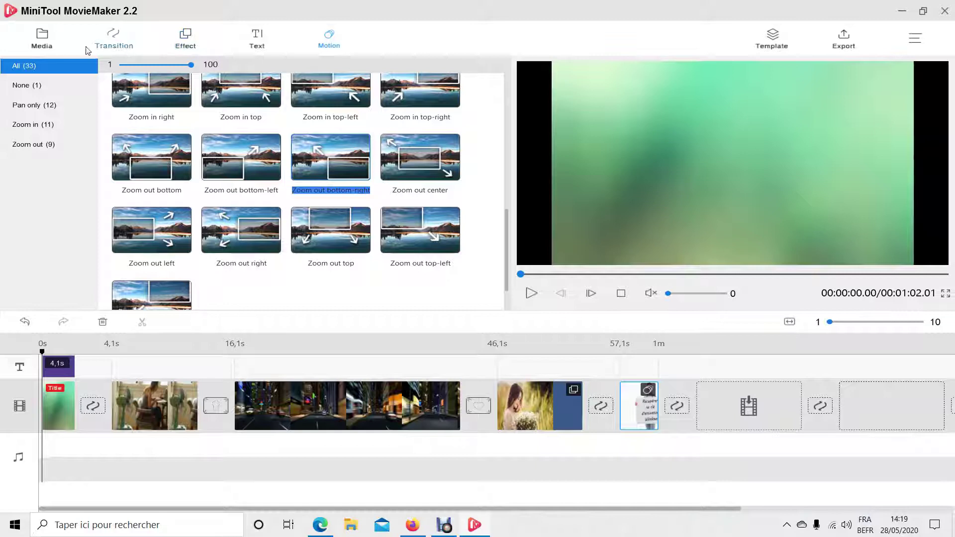
Step: Add the Nihilore Bush Week music at the start of the audio track and preview it, pausing at about 13 s
left_click(50, 42)
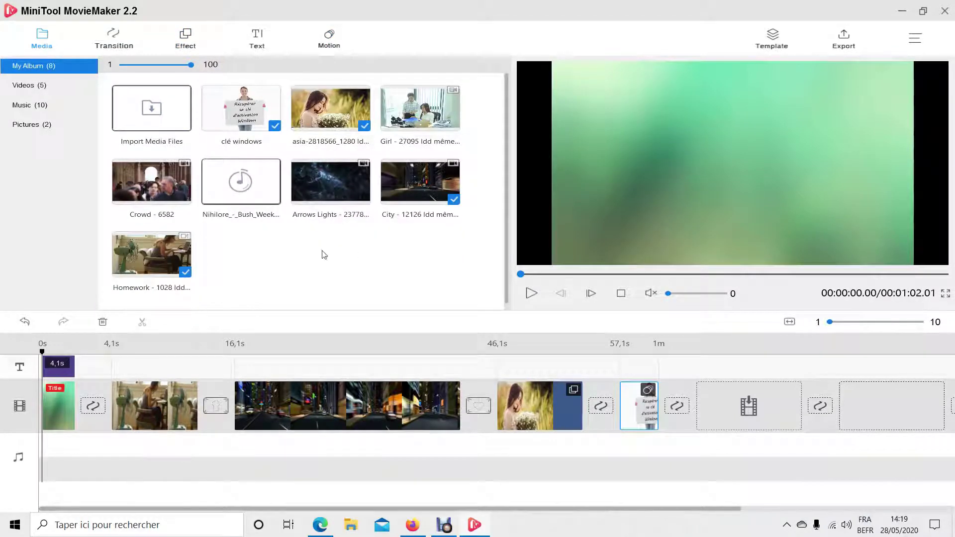
left_click_drag(221, 196, 160, 460)
left_click_drag(50, 475, 50, 475)
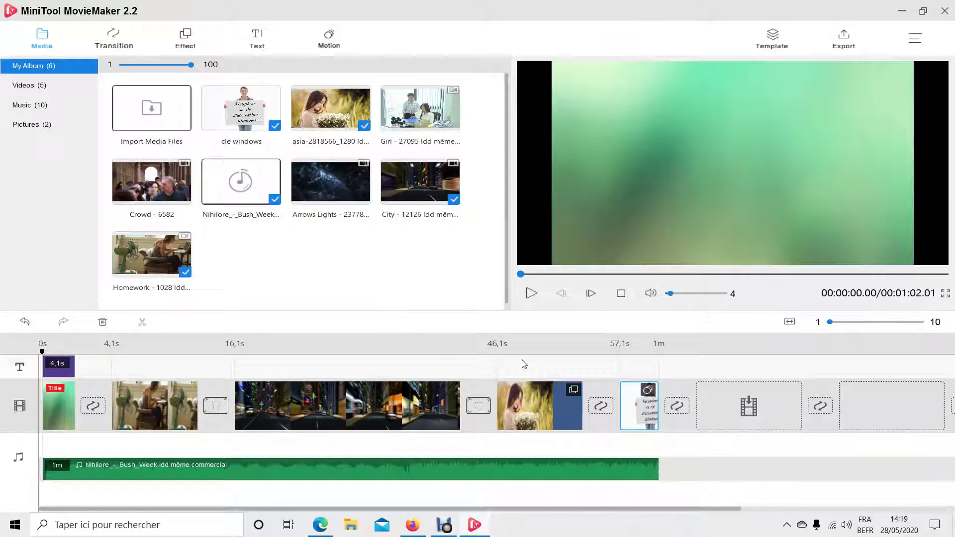
left_click(532, 294)
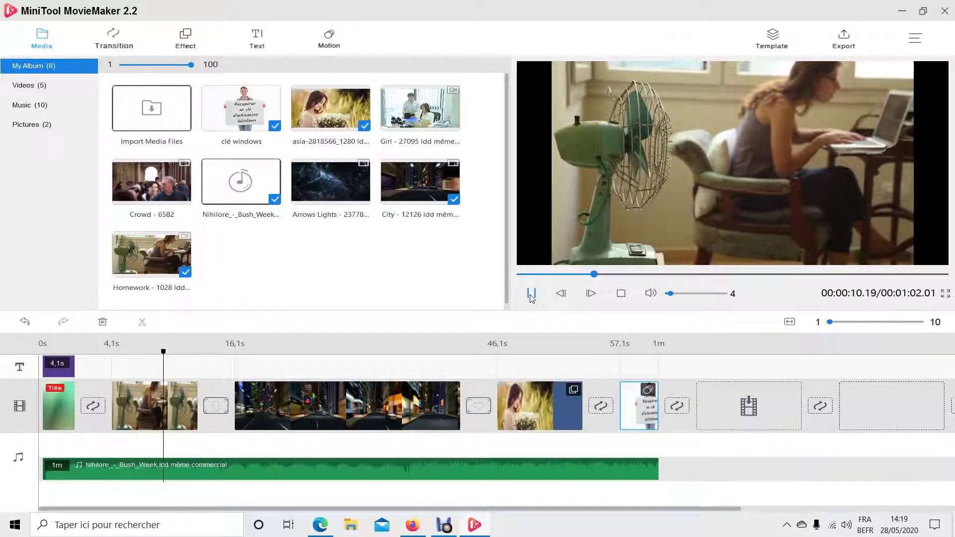
left_click(531, 294)
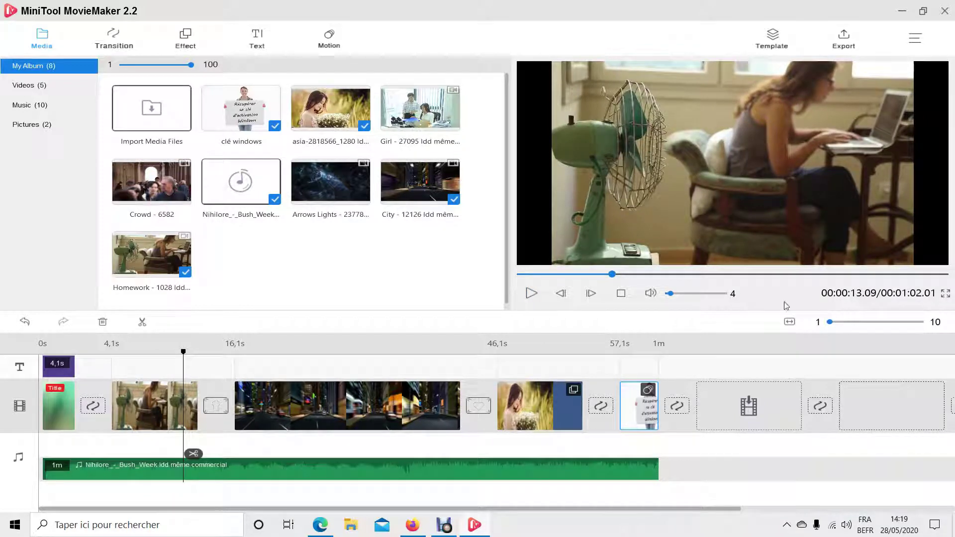
Step: Try the timeline zoom and return it to 1, and shrink the media library thumbnails to nearly their smallest size
mouse_move(839, 322)
left_mouse_down()
mouse_move(891, 327)
mouse_move(829, 330)
left_mouse_up()
left_click_drag(912, 331, 824, 333)
left_click(346, 130)
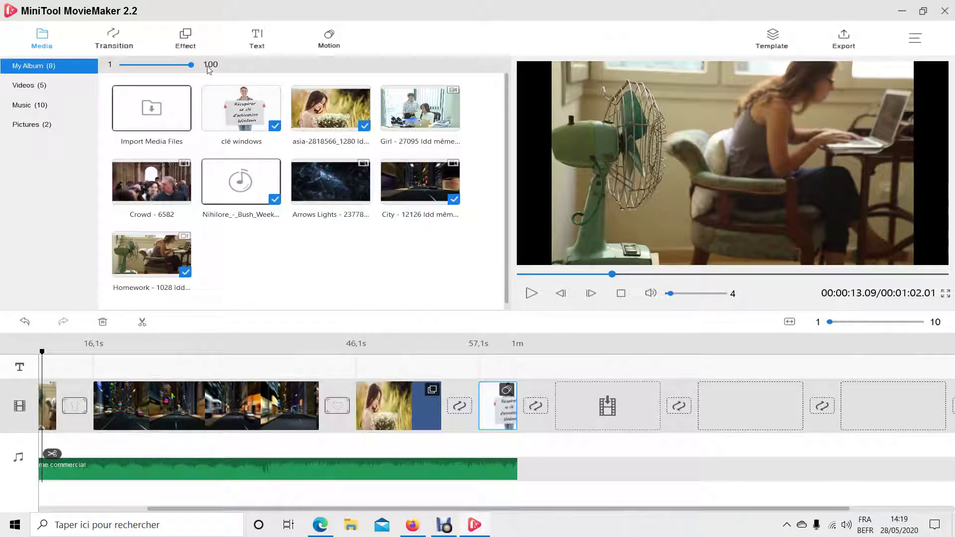
left_click_drag(189, 68, 130, 66)
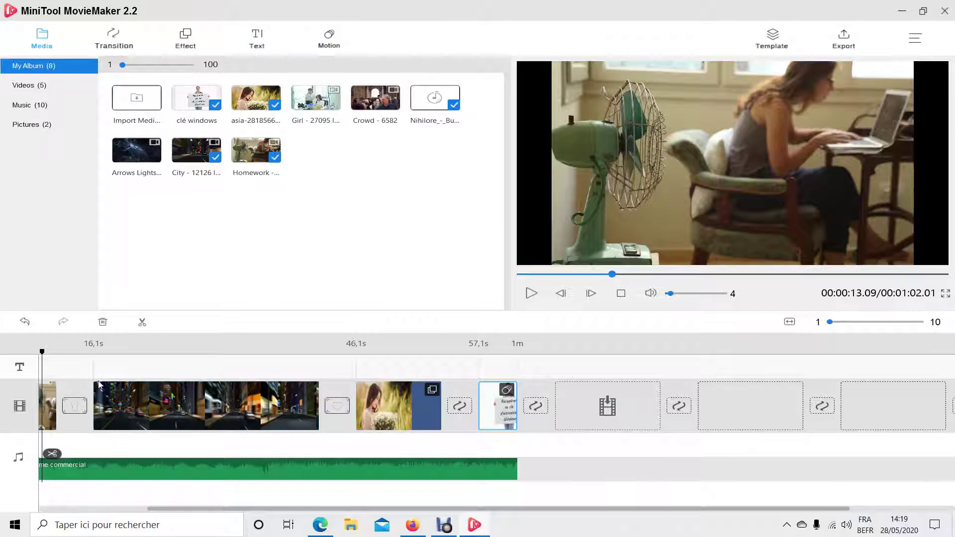
Step: Split the timeline at about 28.8 s in the City clip and delete the second part of that clip
left_click_drag(44, 355, 194, 367)
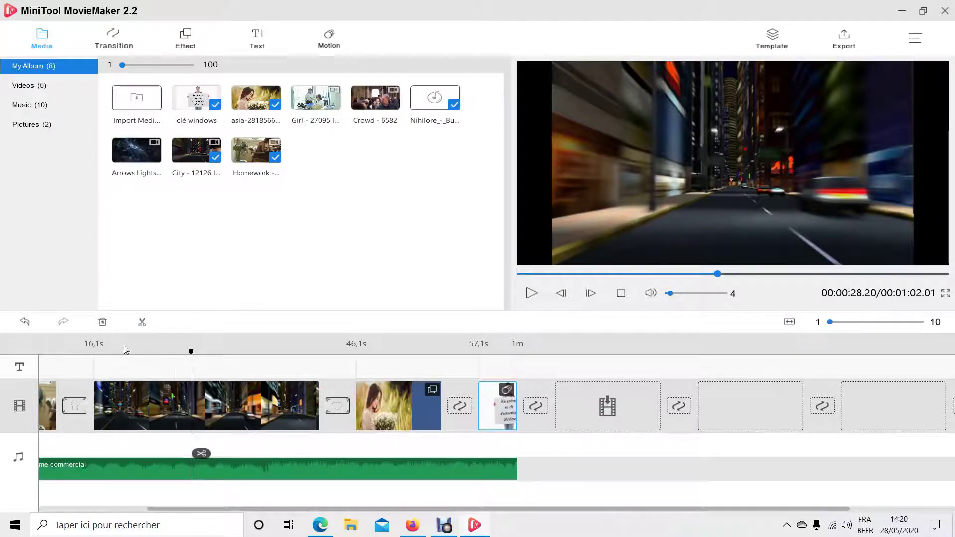
left_click(142, 325)
left_click(151, 341)
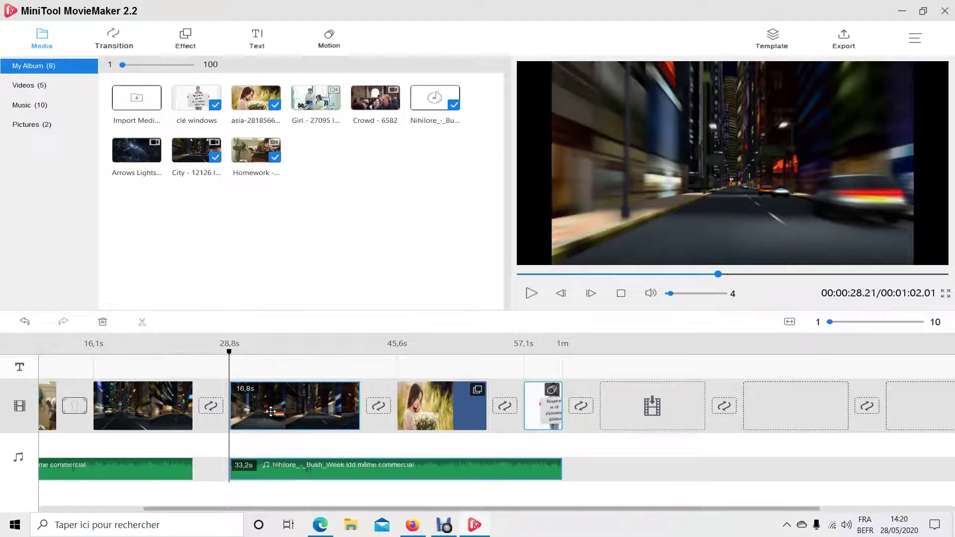
right_click(271, 411)
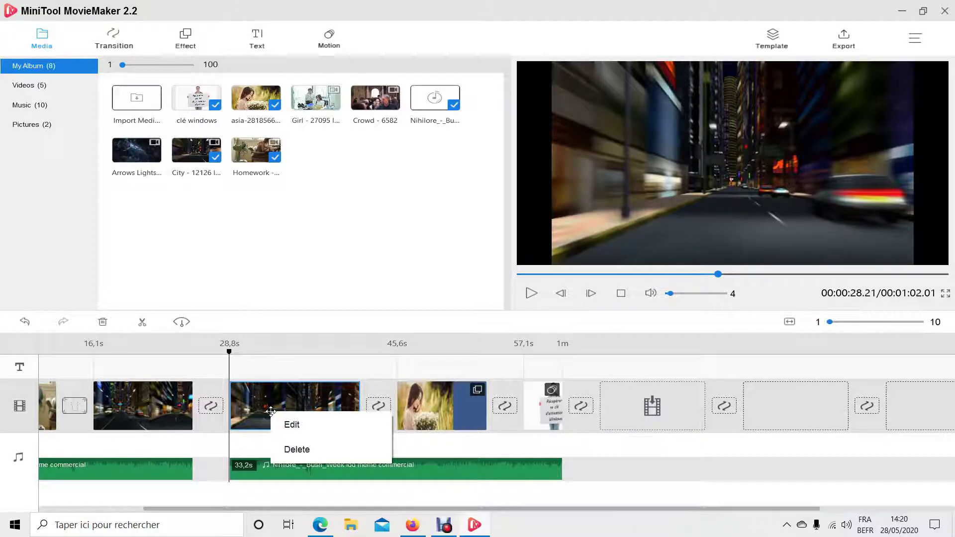
left_click(294, 448)
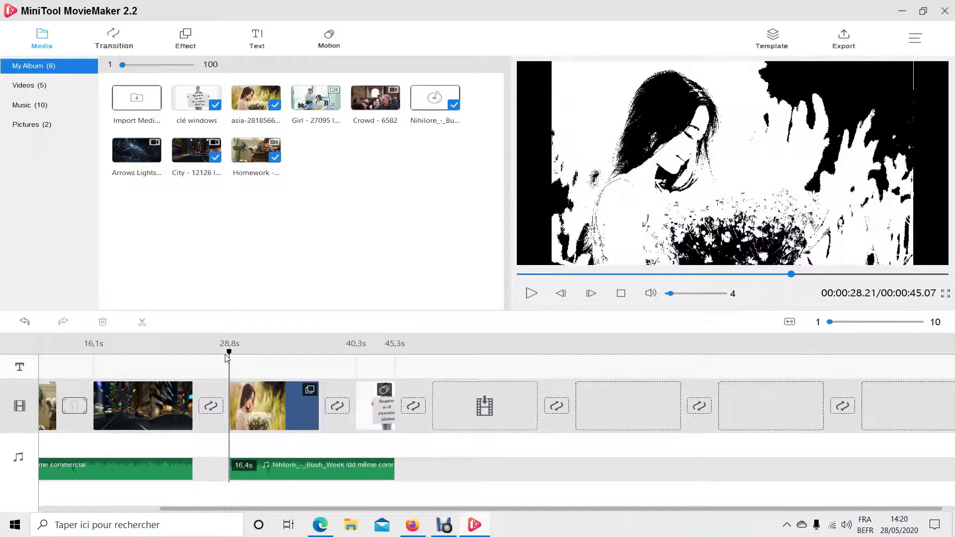
Step: Look through the Music, Pictures and Videos categories of the media library
left_click_drag(228, 356, 282, 358)
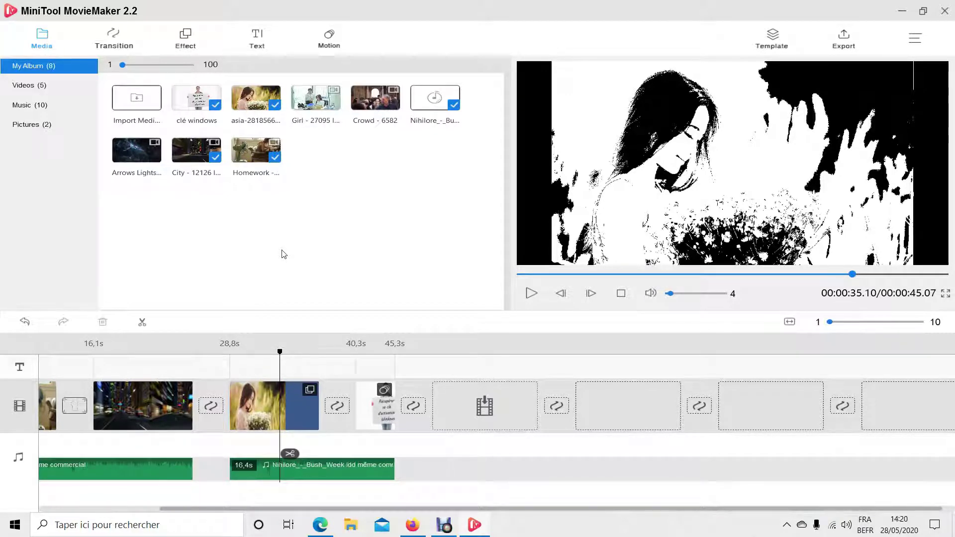
left_click(32, 107)
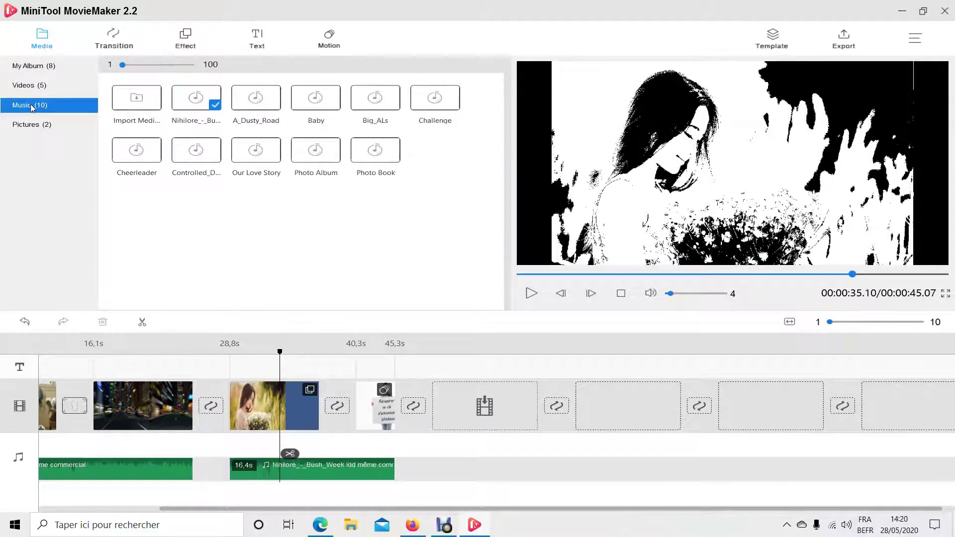
left_click(27, 126)
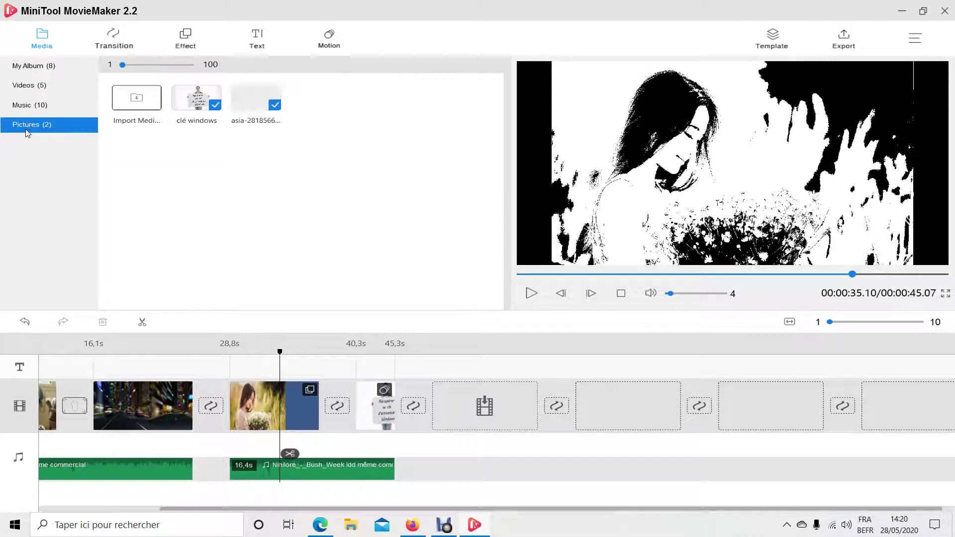
left_click(23, 107)
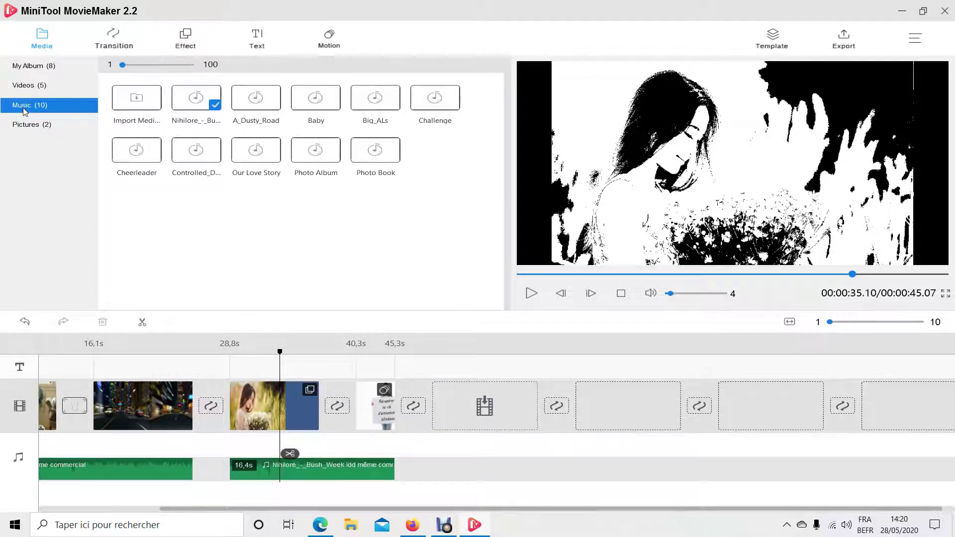
left_click(25, 95)
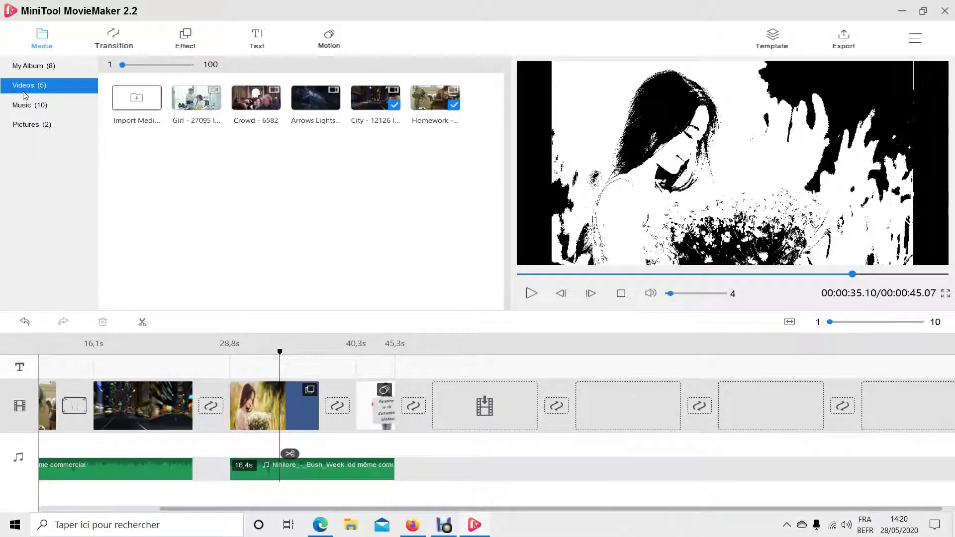
left_click(23, 108)
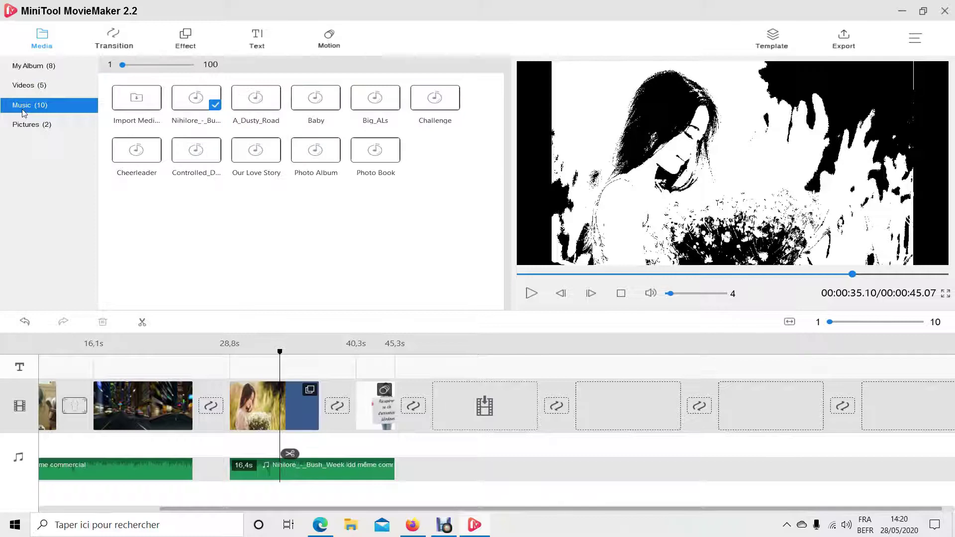
left_click(27, 126)
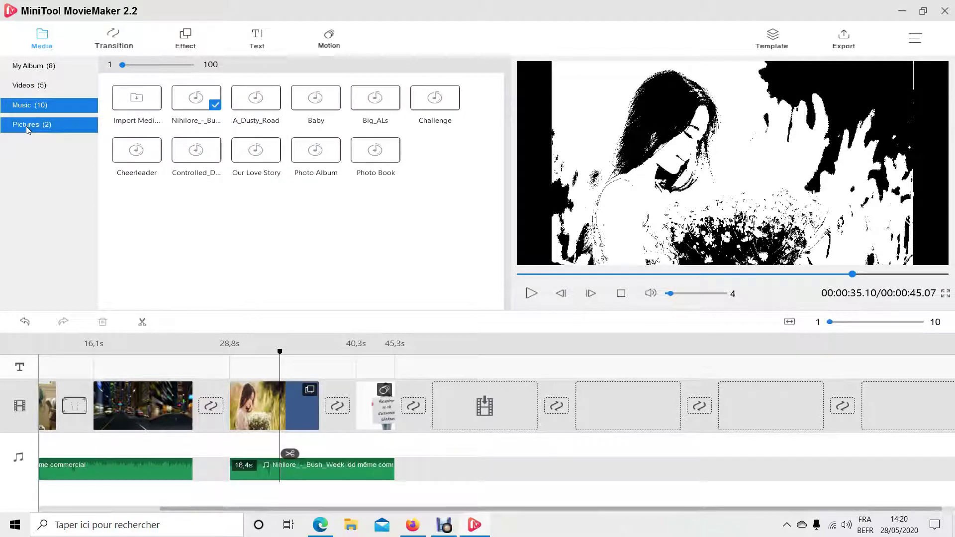
left_click(28, 125)
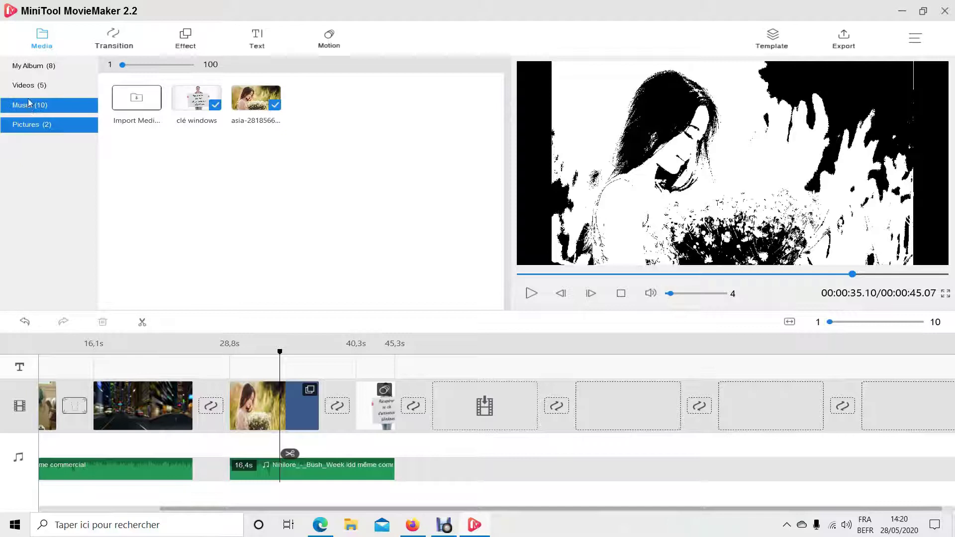
left_click(29, 86)
Step: Delete the first Nihilore Bush Week segment from the audio track and put the built-in Baby music in its place
left_click(29, 107)
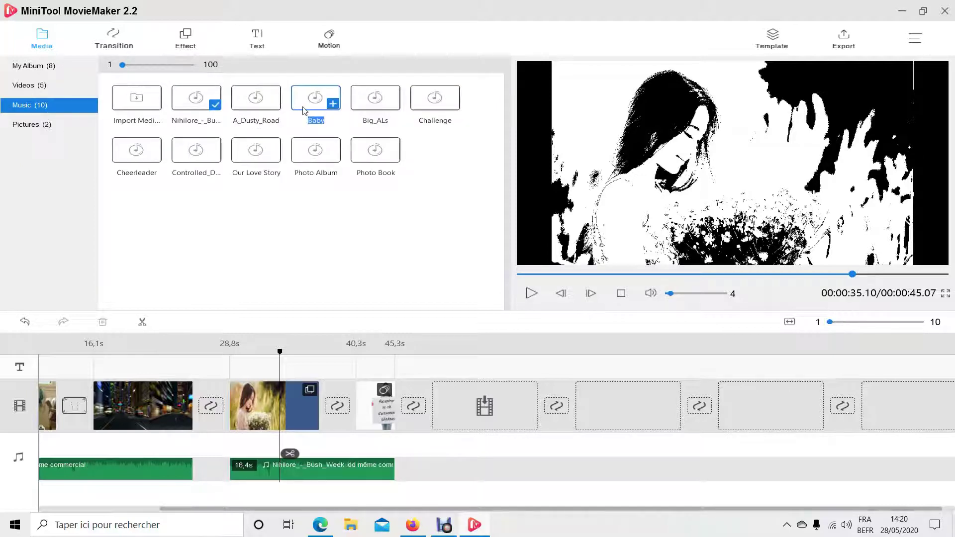
left_click(89, 466)
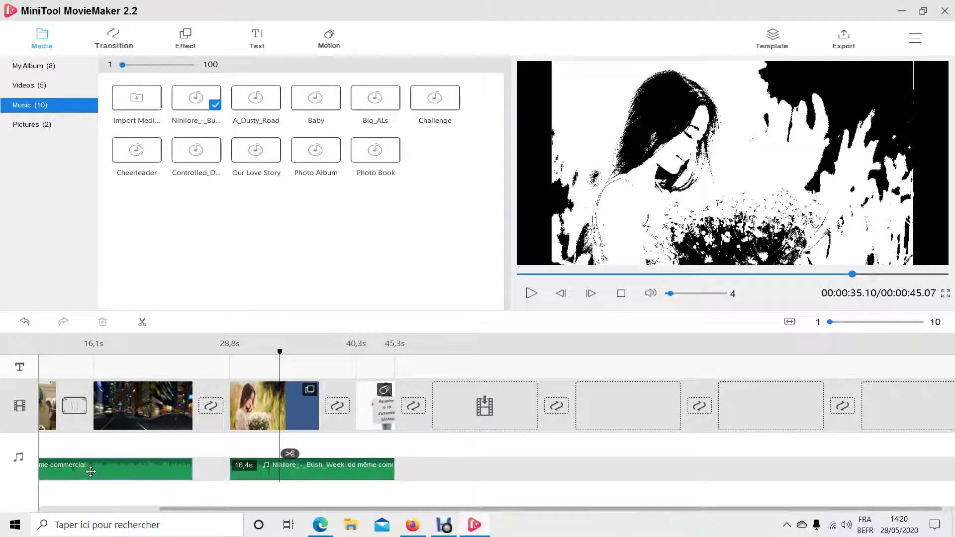
right_click(91, 465)
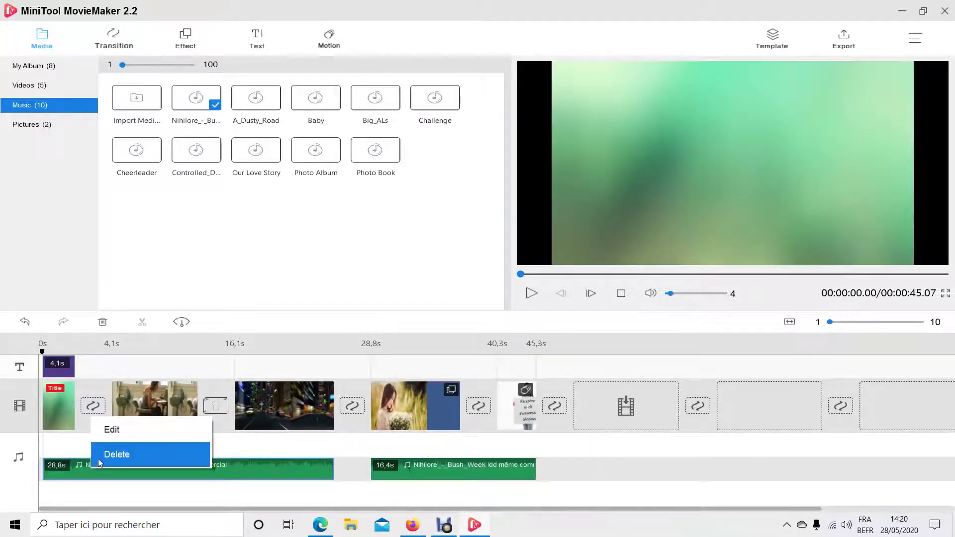
left_click(99, 463)
left_click_drag(325, 106, 45, 476)
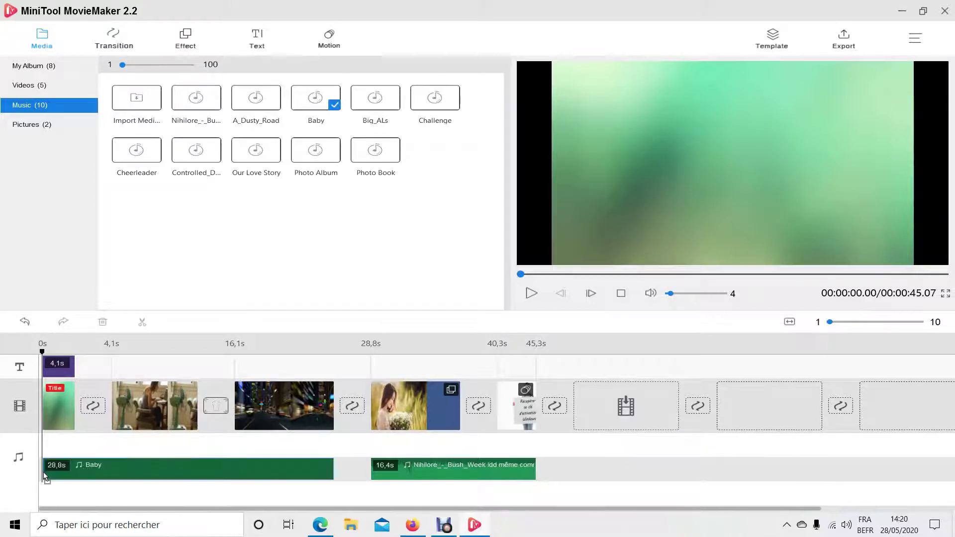
Step: Preview the Baby music up to about 10 s, and place the remaining Bush Week segment directly after it at about 28.1 s
left_click(532, 292)
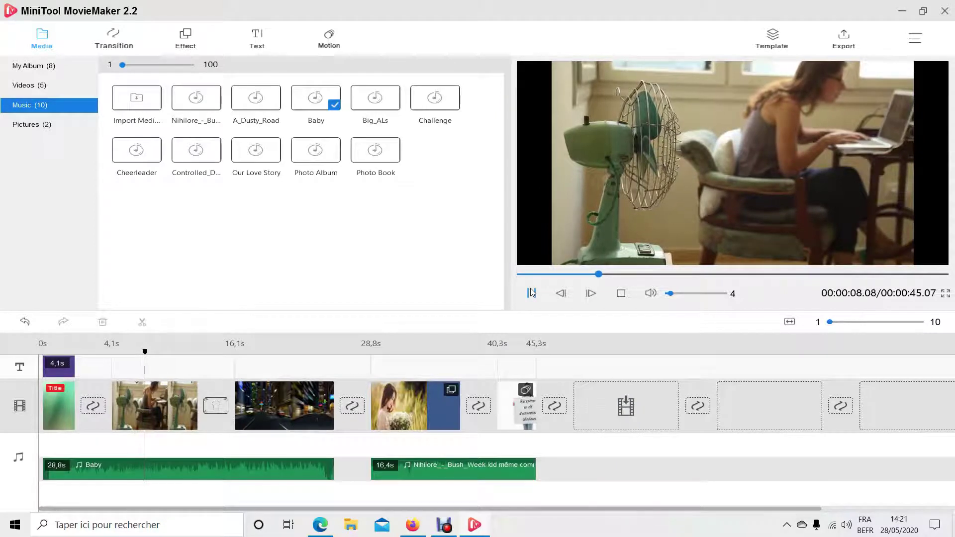
left_click(531, 293)
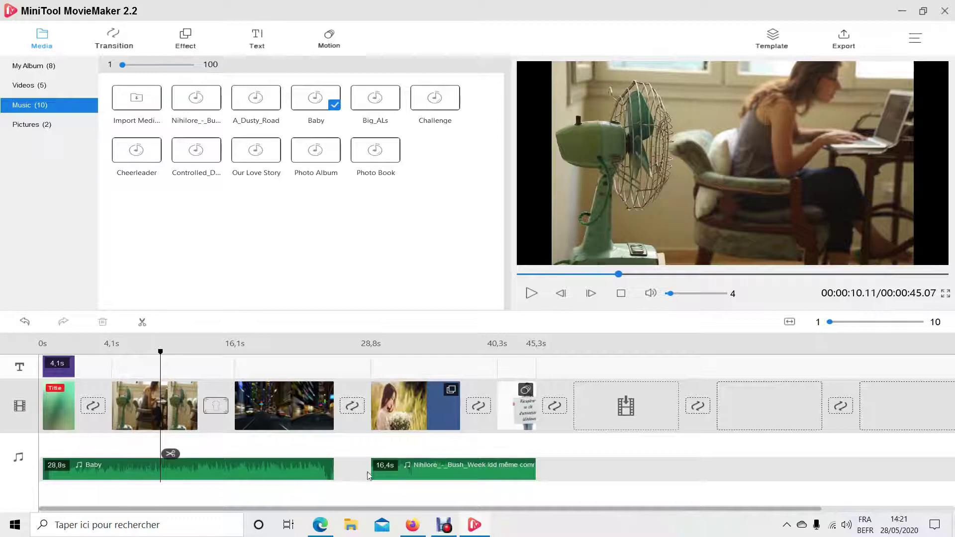
left_click_drag(394, 478, 355, 475)
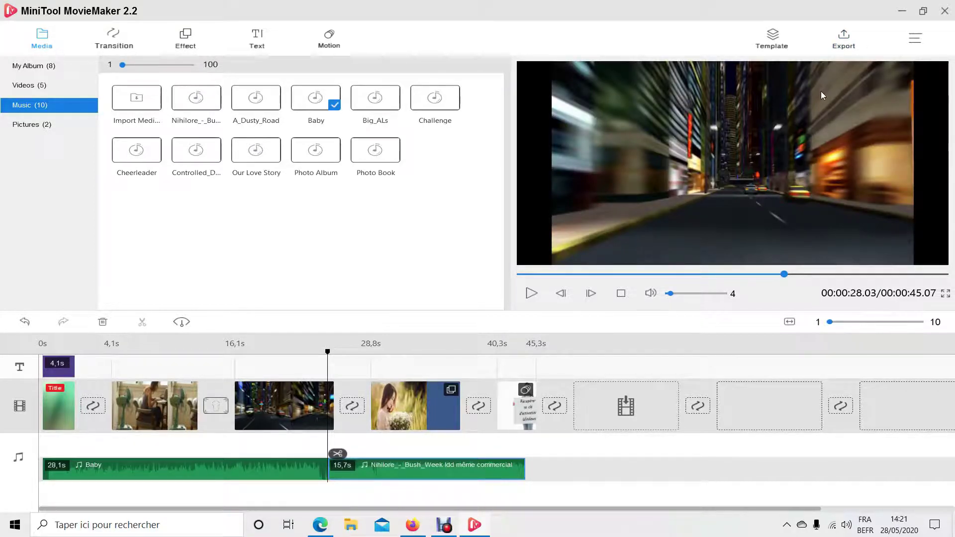
Step: Open the movie export and examine the available output formats, keeping MP4
left_click(844, 40)
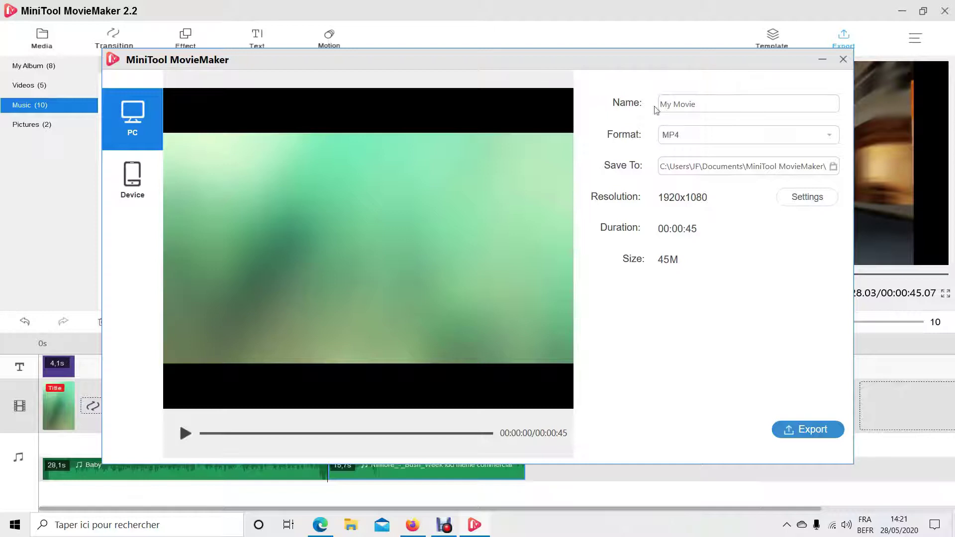
left_click(832, 141)
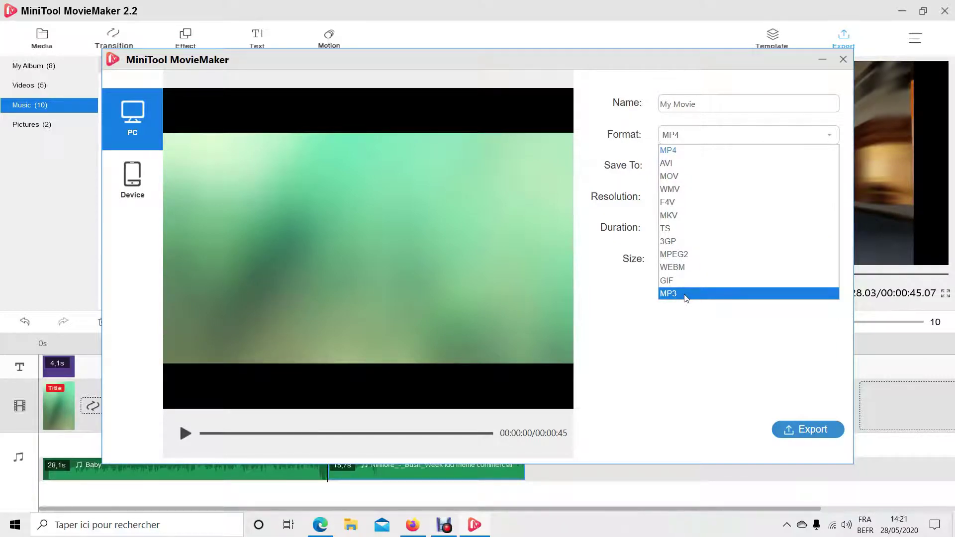
left_click(619, 124)
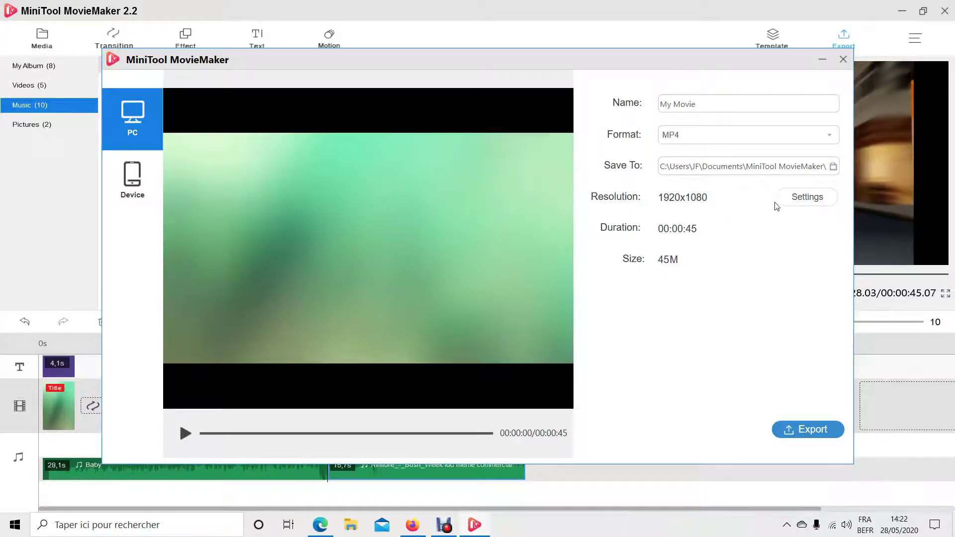
Step: Examine the resolution, quality and encoder options in the export settings, and close them without applying changes
left_click(806, 197)
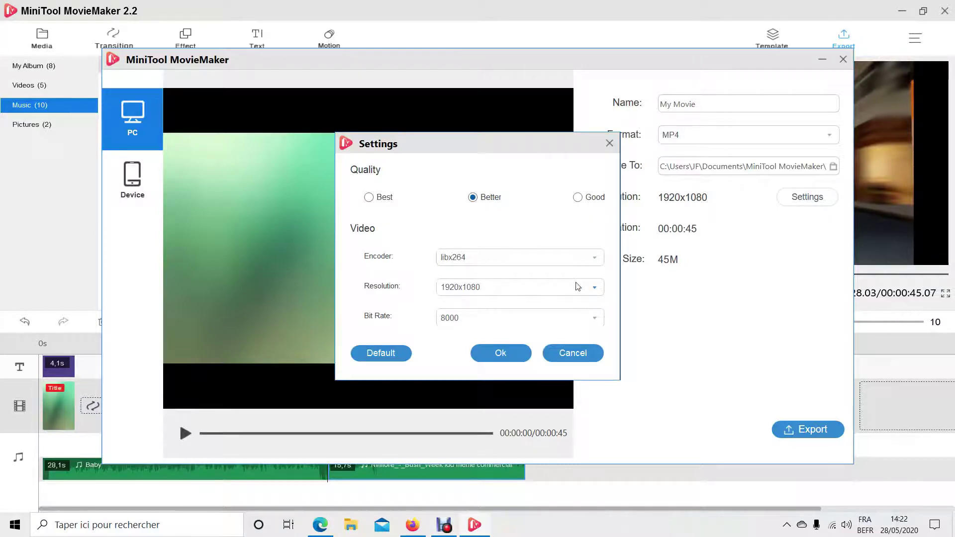
left_click(595, 288)
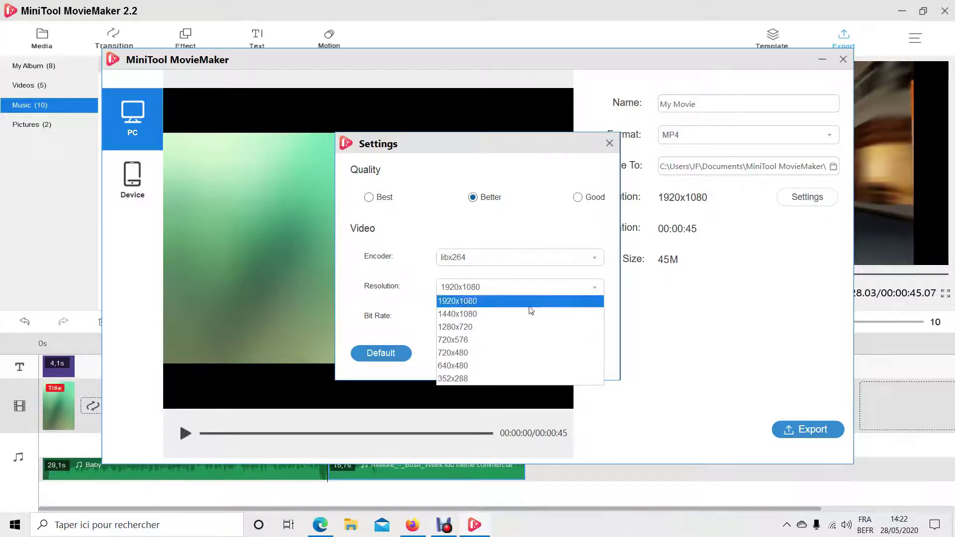
left_click(433, 224)
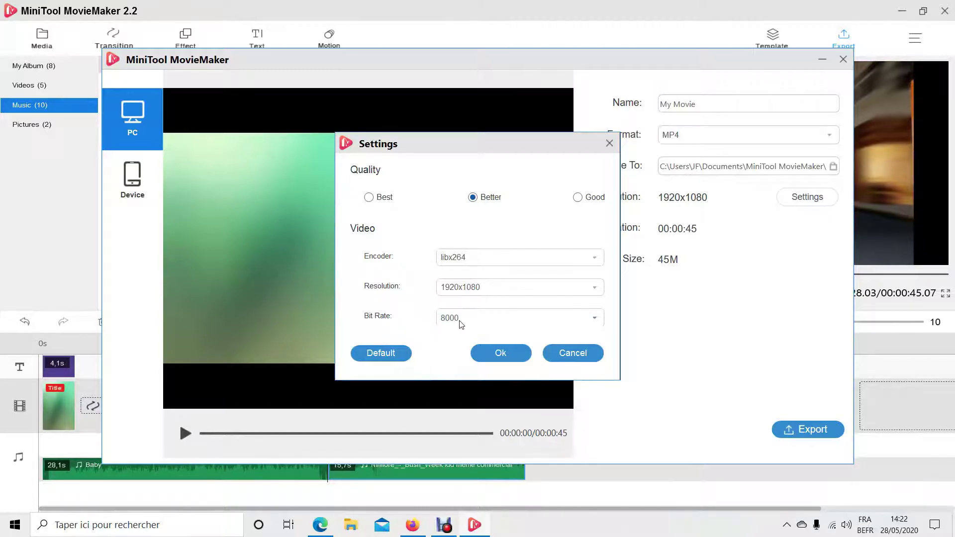
left_click(582, 201)
left_click(369, 198)
left_click(587, 260)
left_click(536, 235)
left_click(609, 144)
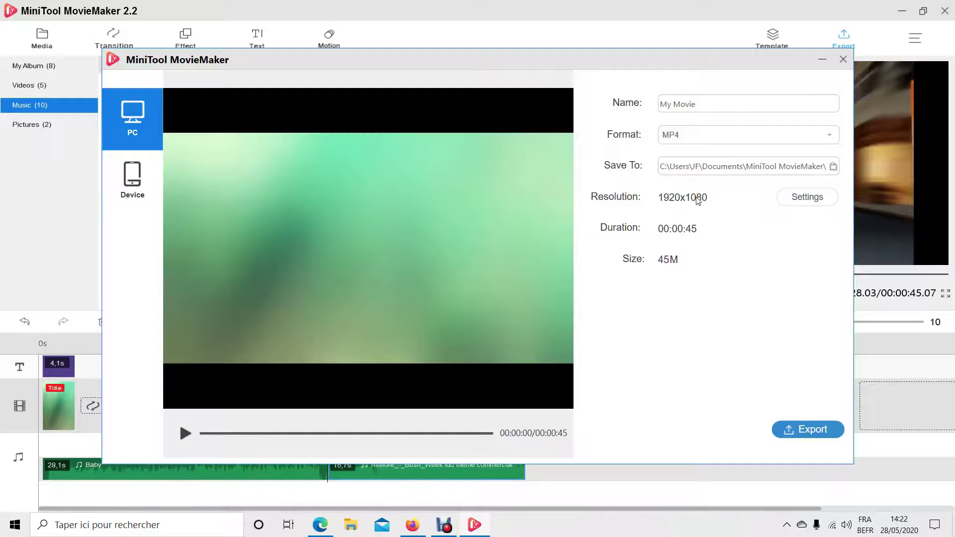
Step: Close the export window without exporting the movie, and minimize MiniTool MovieMaker to show the Windows desktop
left_click(843, 59)
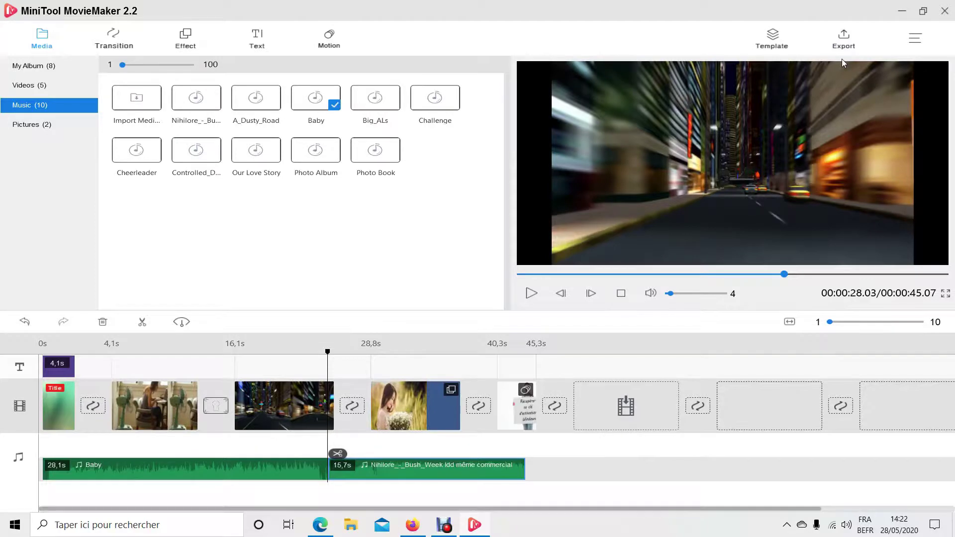
key("super+d")
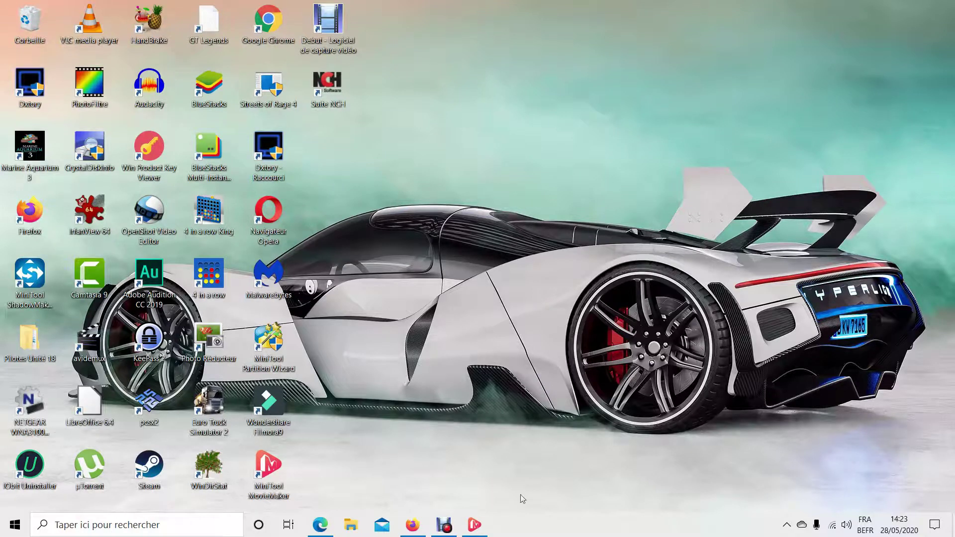
left_click(476, 526)
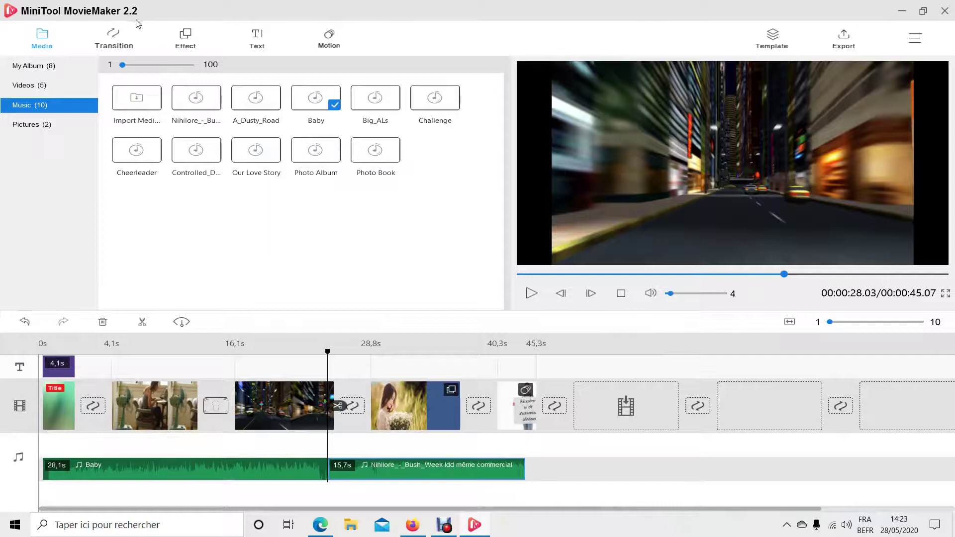
left_click(903, 10)
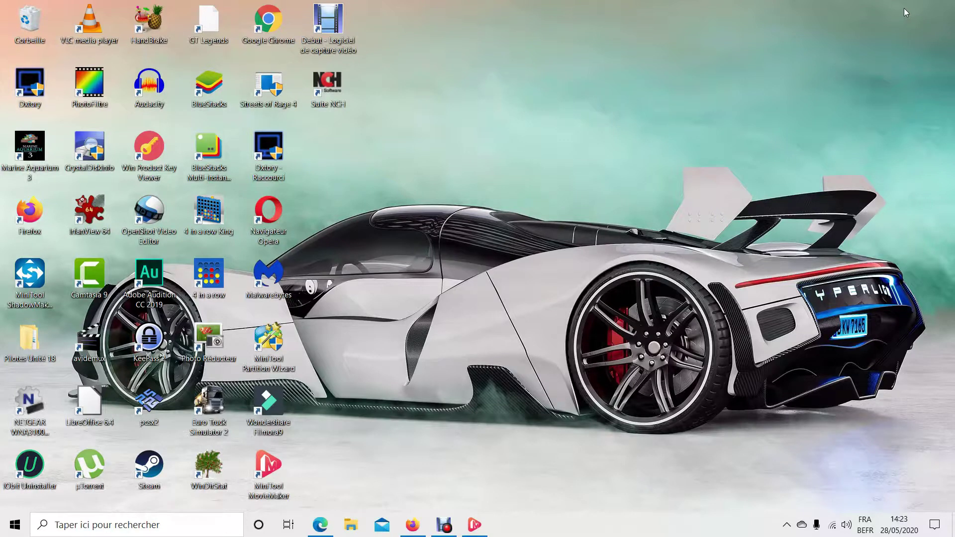
Step: Hide all icons on the Windows desktop by turning off the display of desktop items
right_click(734, 93)
mouse_move(748, 102)
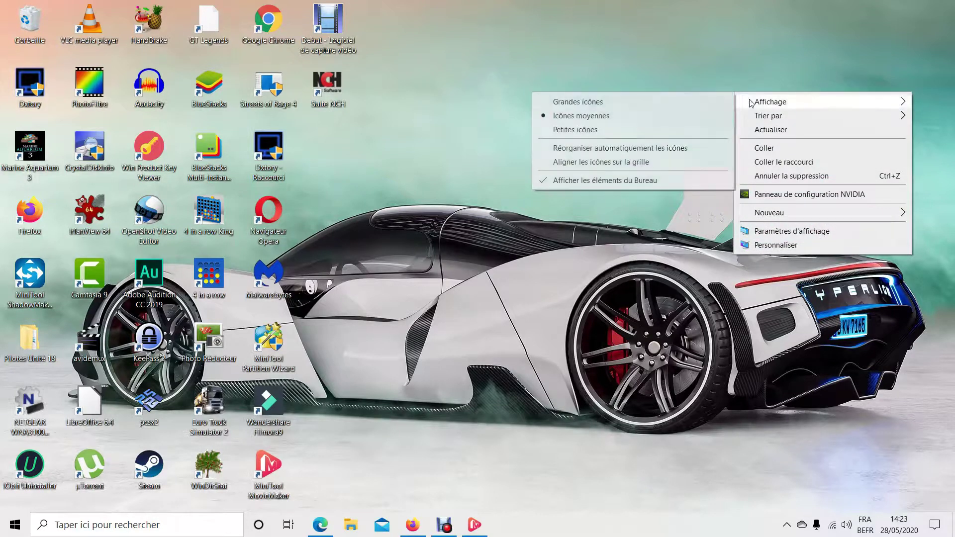
left_click(591, 179)
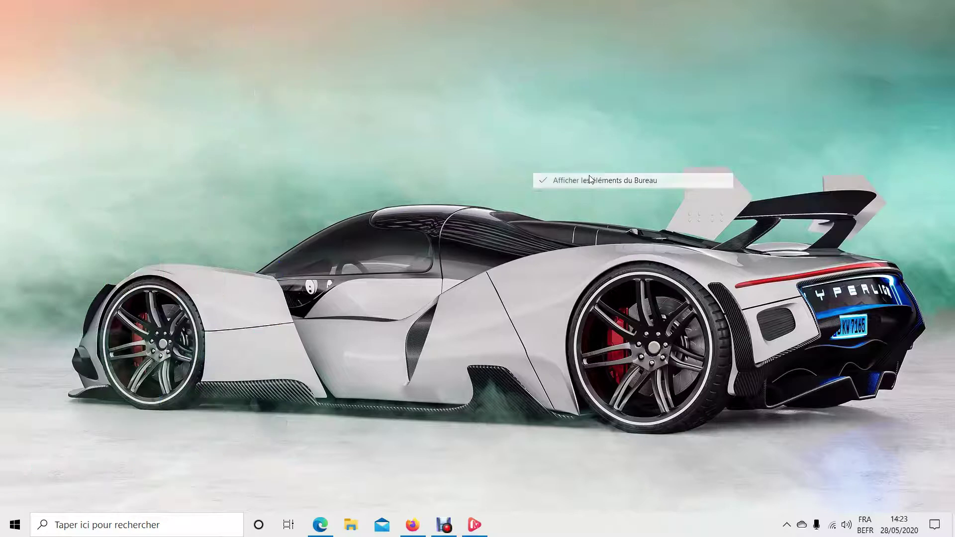